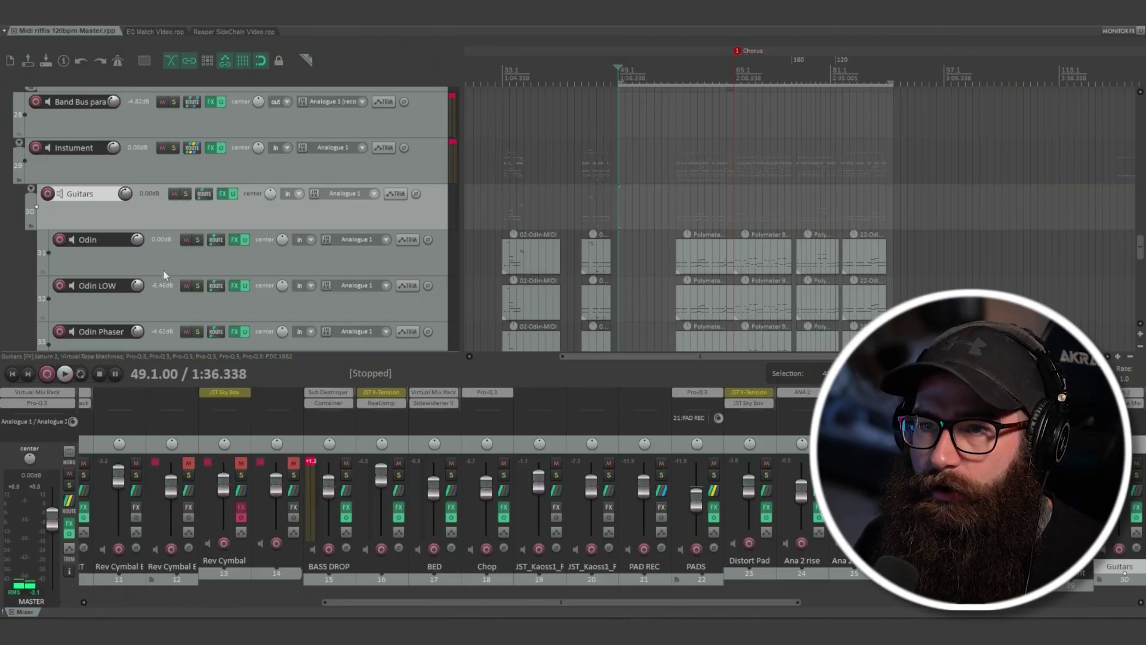
# - Open the first Polymeter MIDI item on the Odin track to view its notes, and close the editor again
pyautogui.click(165, 241)
pyautogui.doubleClick(718, 263)
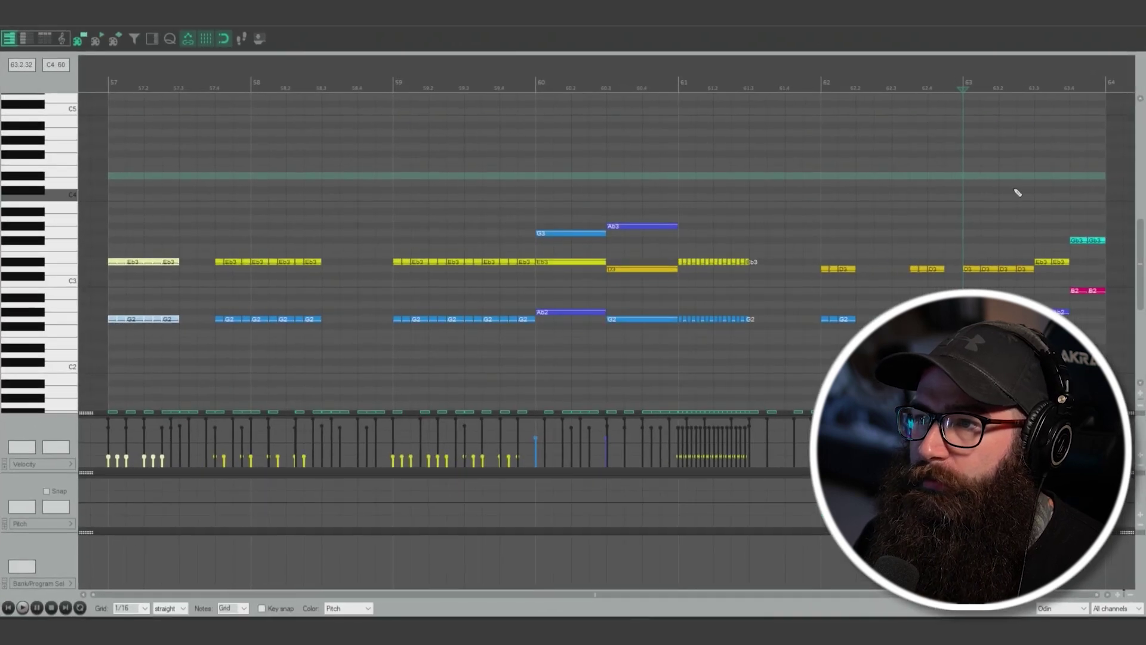
pyautogui.click(1139, 29)
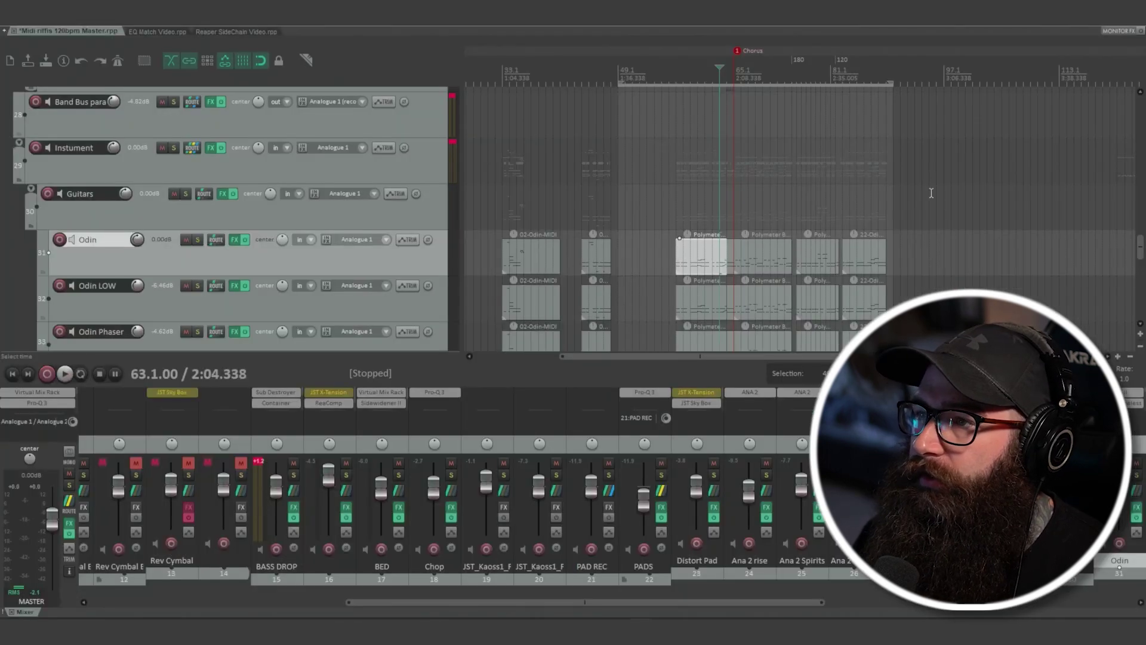
# - Play the Odin track's second Polymeter item from bar 65 with Guitars and Odin soloed, and clear the solos after stopping
pyautogui.click(766, 254)
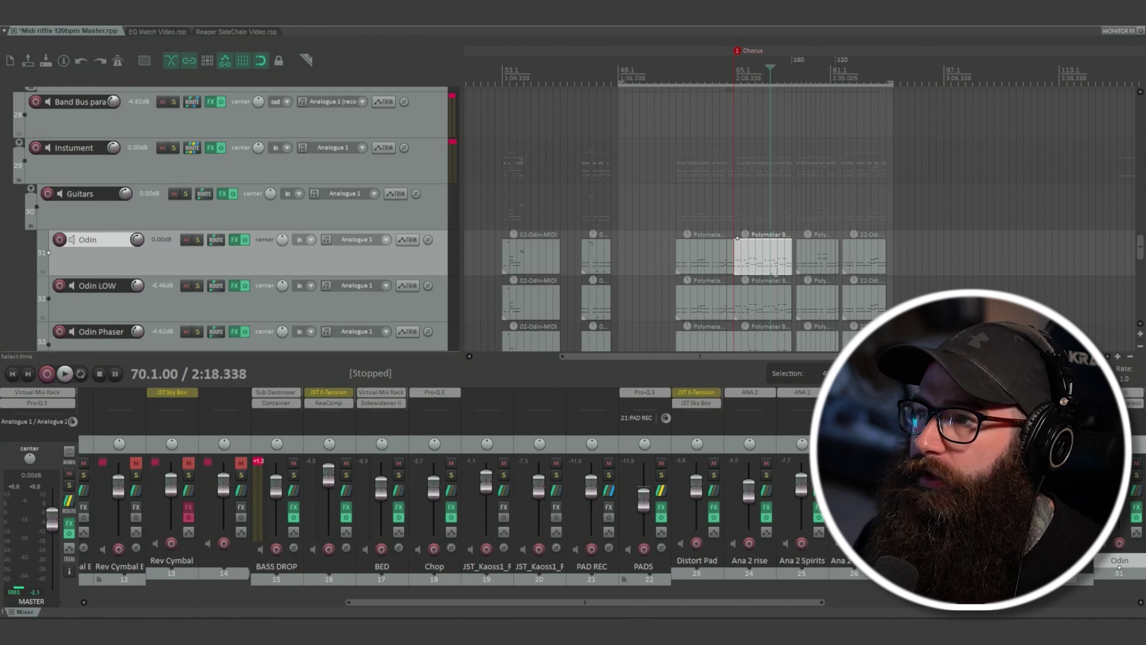
pyautogui.click(733, 78)
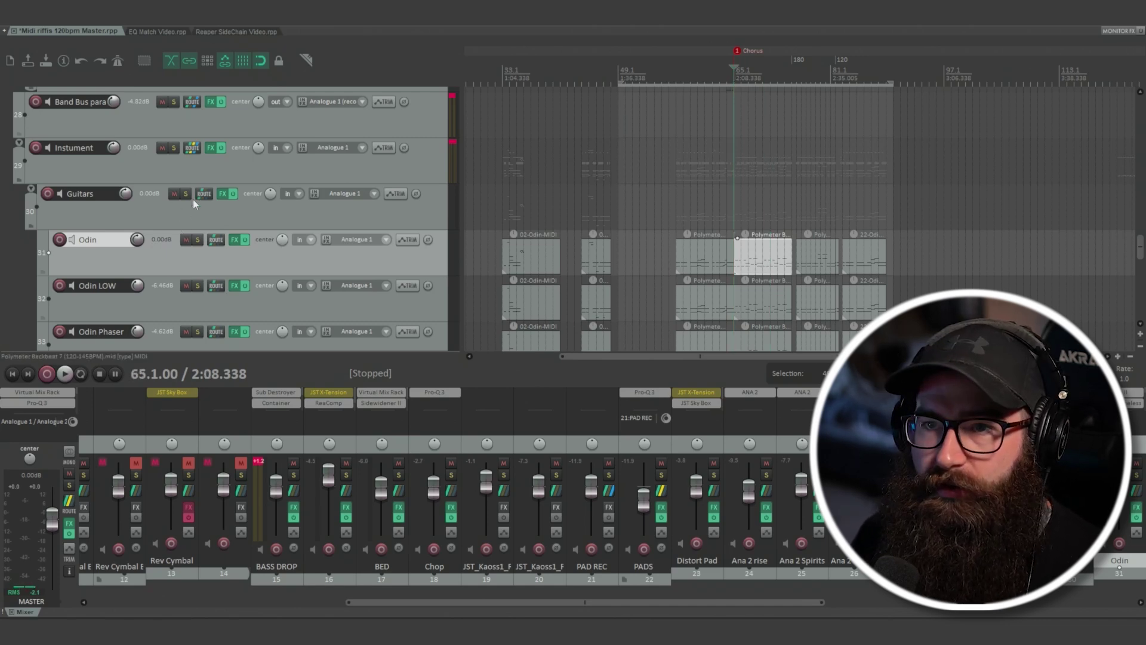
pyautogui.click(189, 195)
pyautogui.click(200, 240)
pyautogui.press('space')
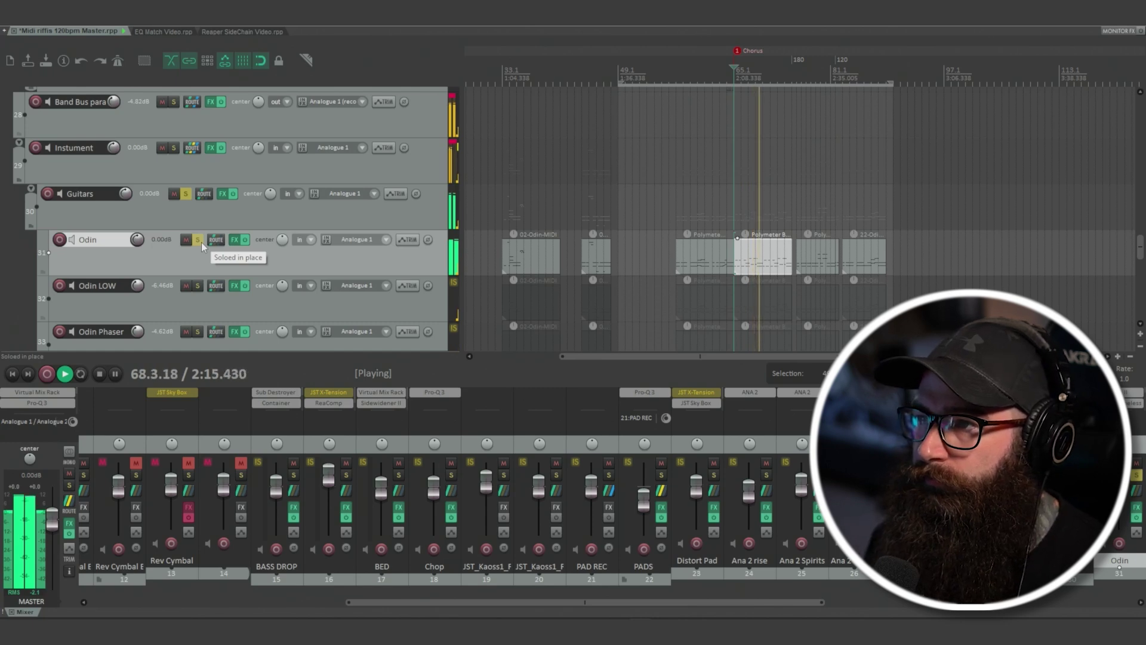
pyautogui.press('space')
pyautogui.click(188, 196)
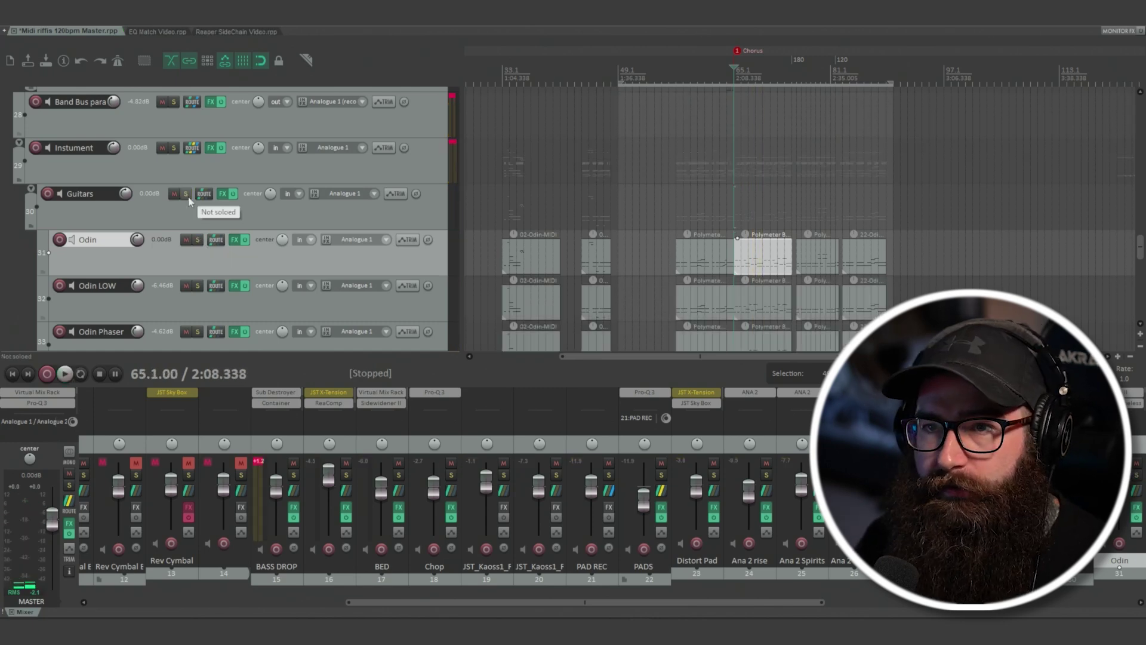
# - Switch to the EQ Match Video project and examine the Tone folder's ODIN DI and Guitar DI tracks and their waveforms
pyautogui.click(160, 31)
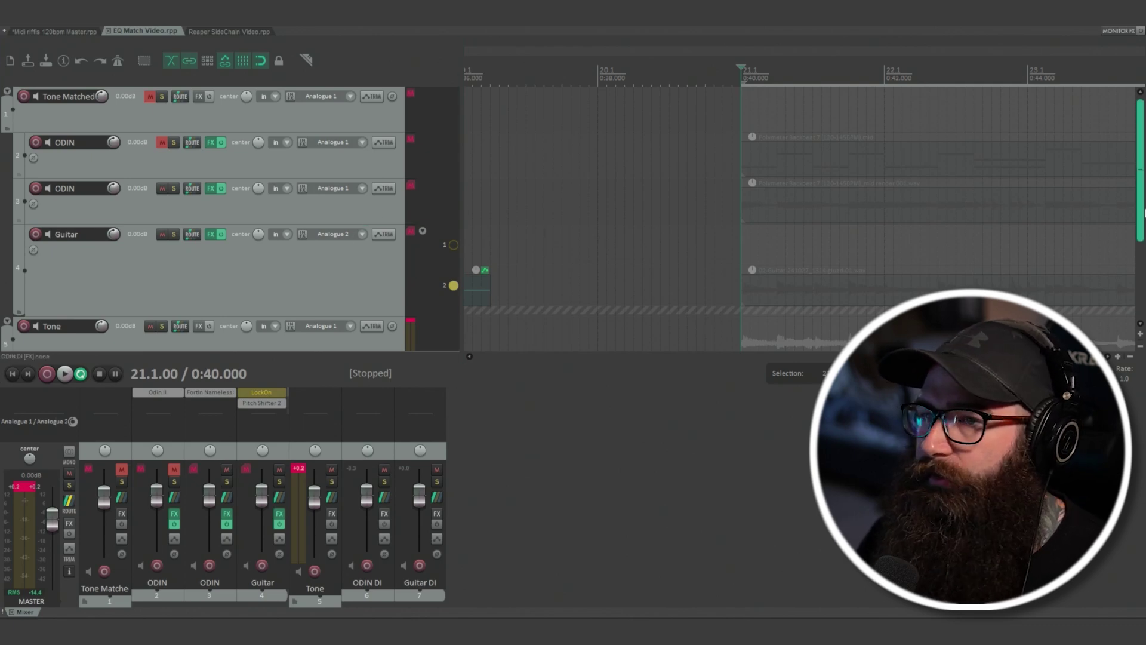
pyautogui.scroll(-3, 1142, 213)
pyautogui.scroll(3, 1142, 214)
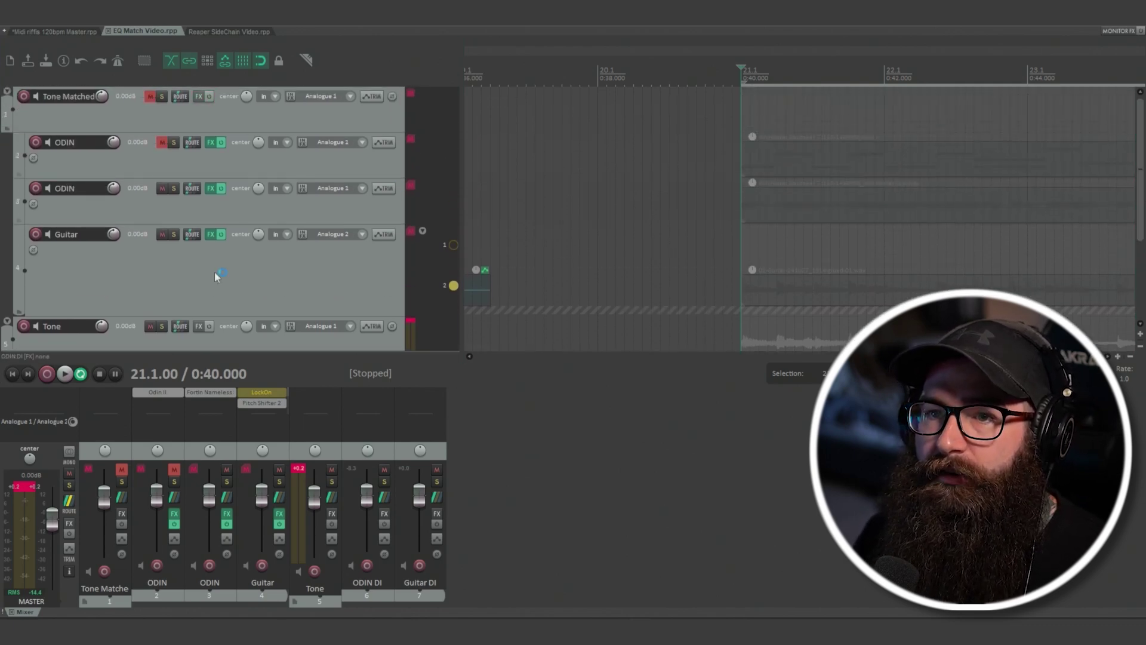
pyautogui.scroll(-3, 153, 251)
pyautogui.click(78, 267)
pyautogui.scroll(-2, 106, 262)
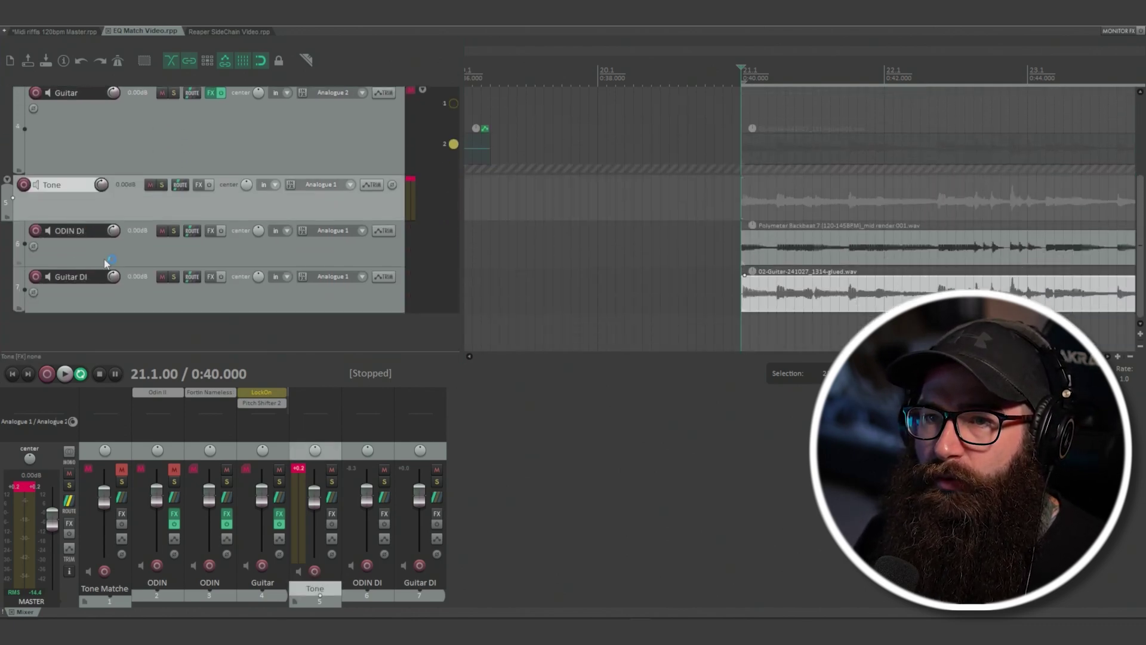
pyautogui.keyDown('shift'); pyautogui.click(129, 298); pyautogui.keyUp('shift')
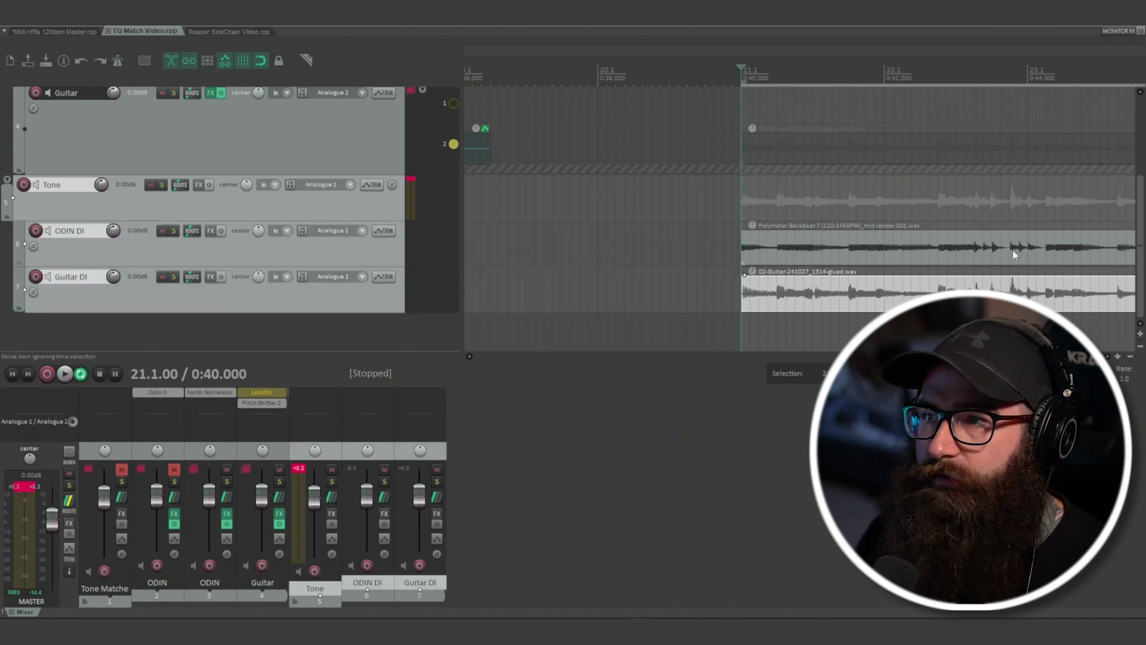
pyautogui.click(220, 255)
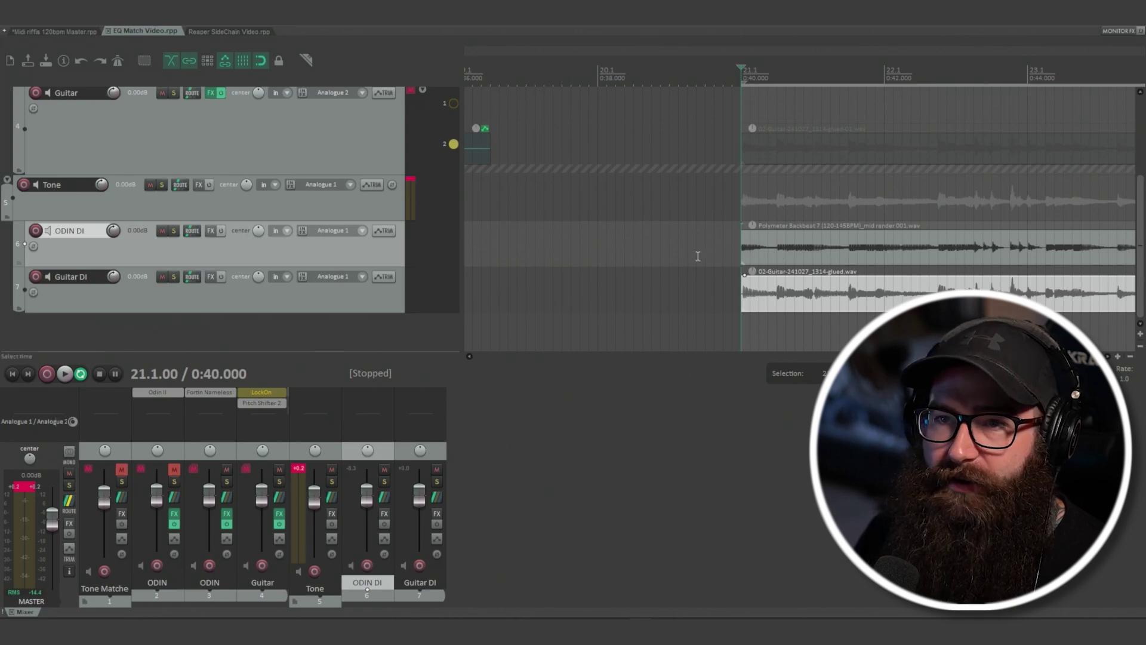
# - Collapse the Tone folder's child tracks and select the Tone Matched folder track
pyautogui.click(13, 185)
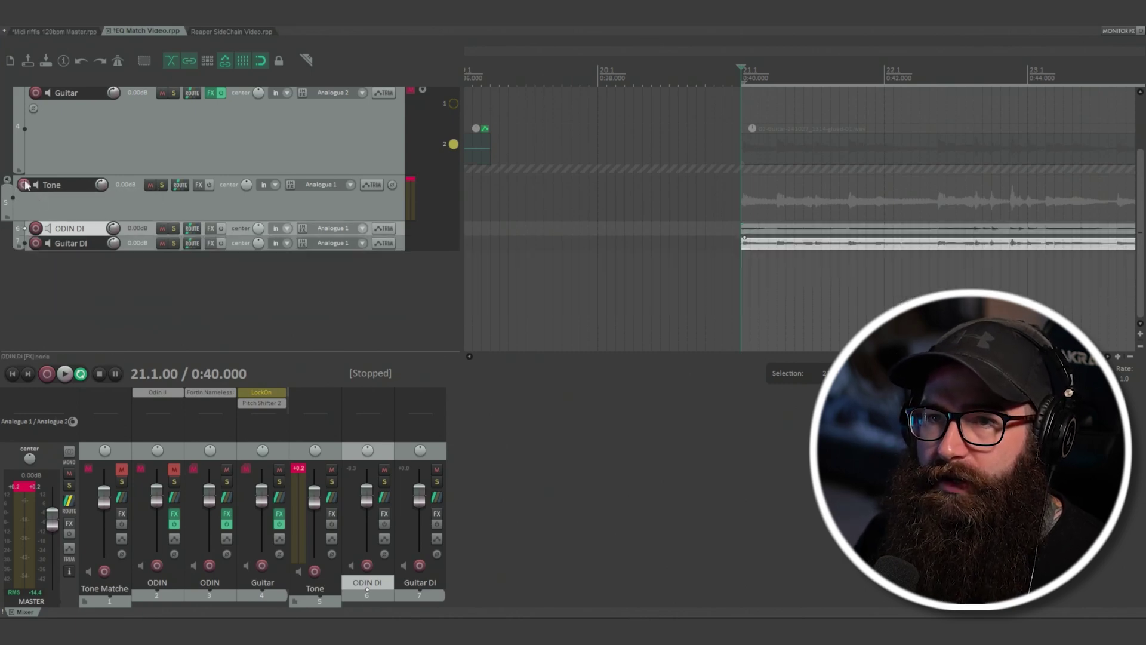
pyautogui.click(13, 186)
pyautogui.scroll(3, 120, 206)
pyautogui.scroll(1, 135, 213)
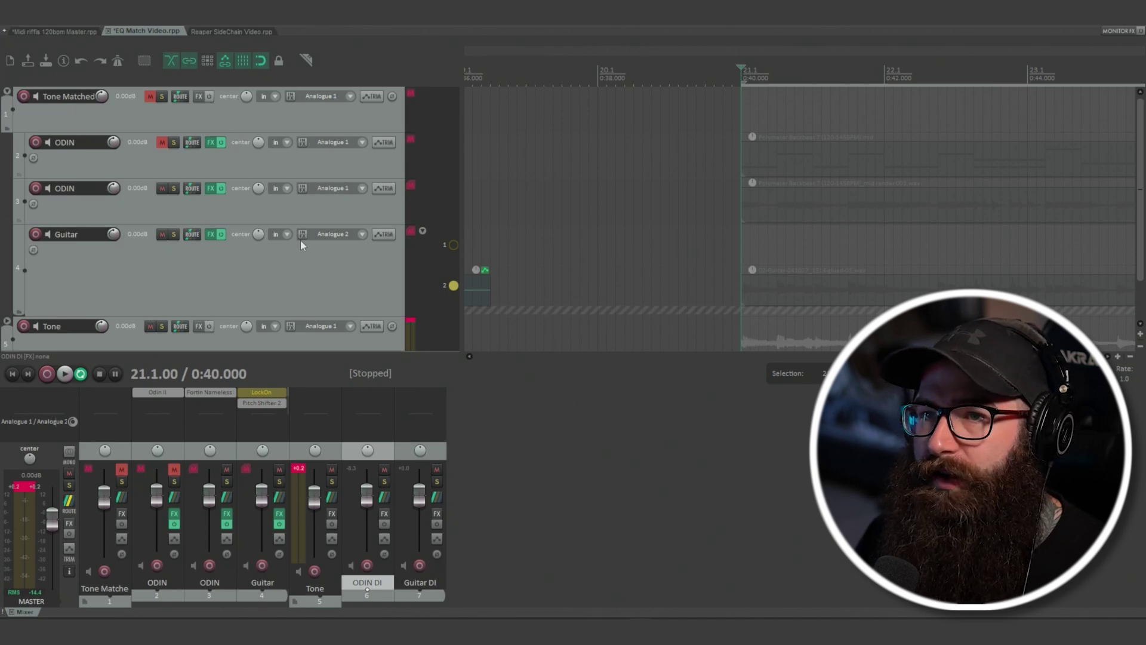
pyautogui.press('Up')
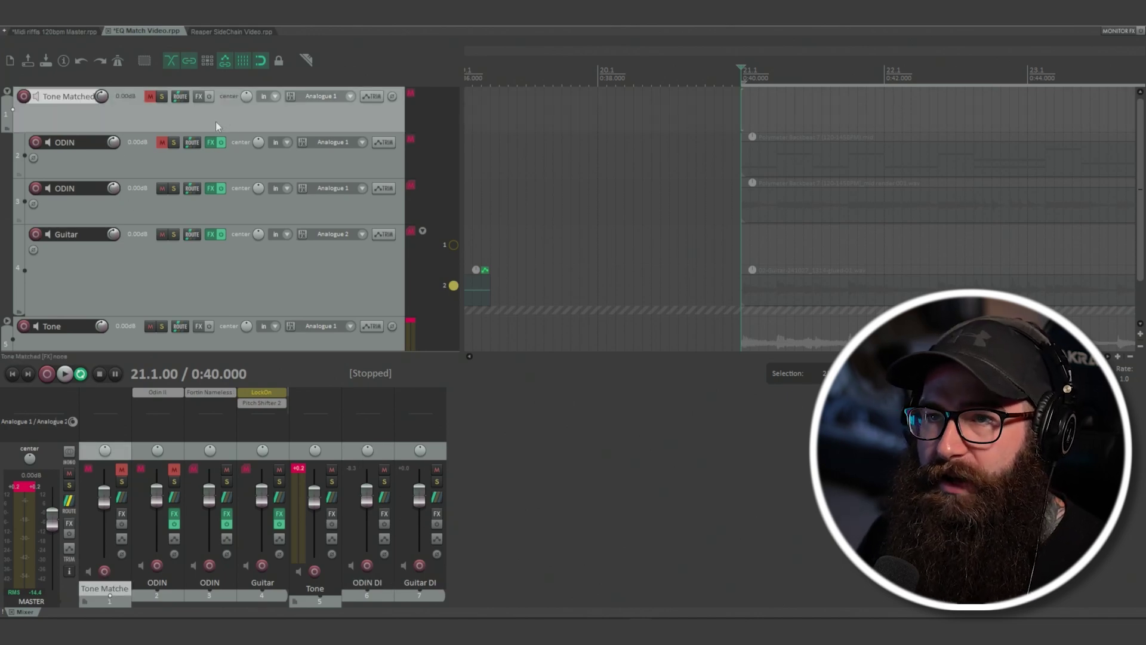
# - Solo the second ODIN track, bypass its effects chain and check its Fortin Nameless Suite X settings
pyautogui.click(173, 188)
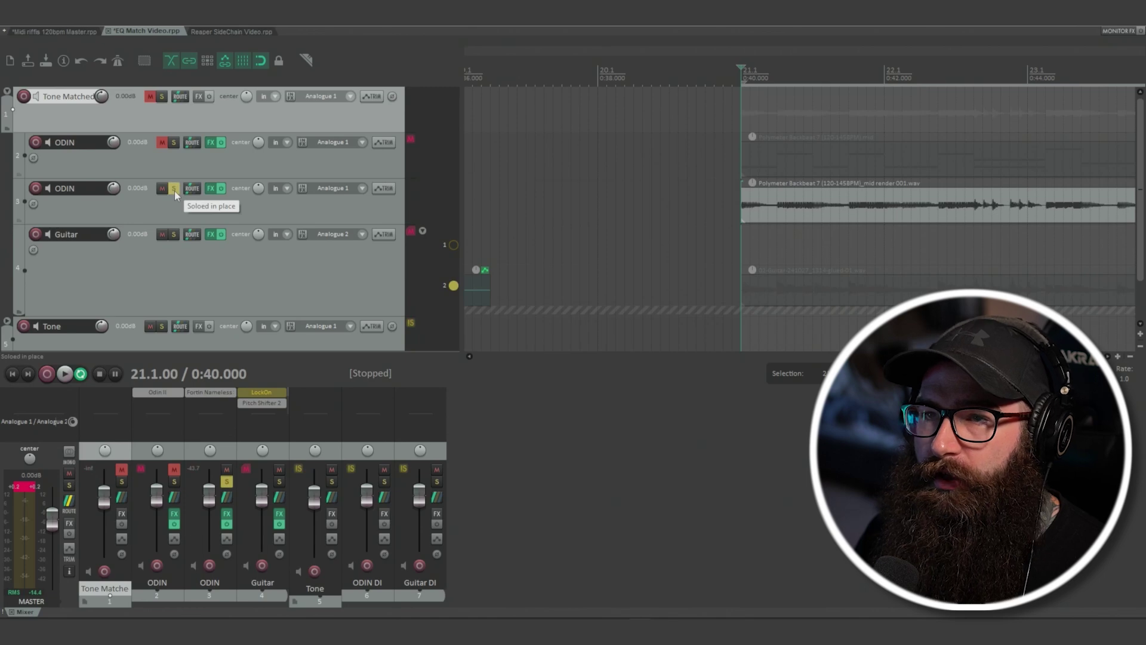
pyautogui.click(221, 188)
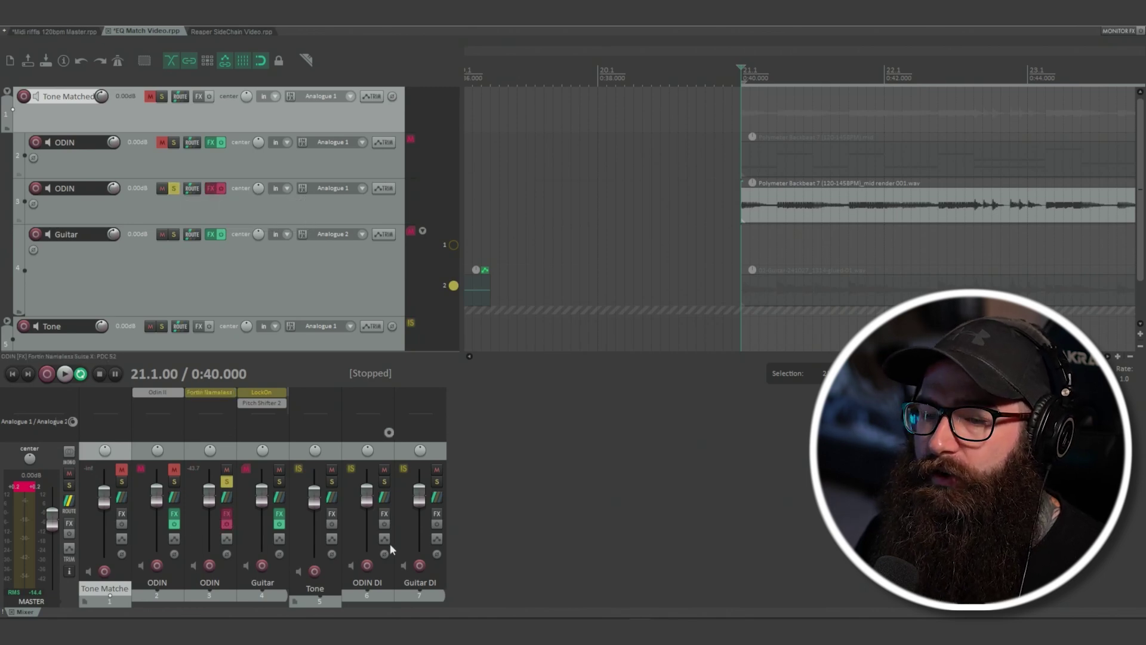
pyautogui.hotkey('shift', 'f')
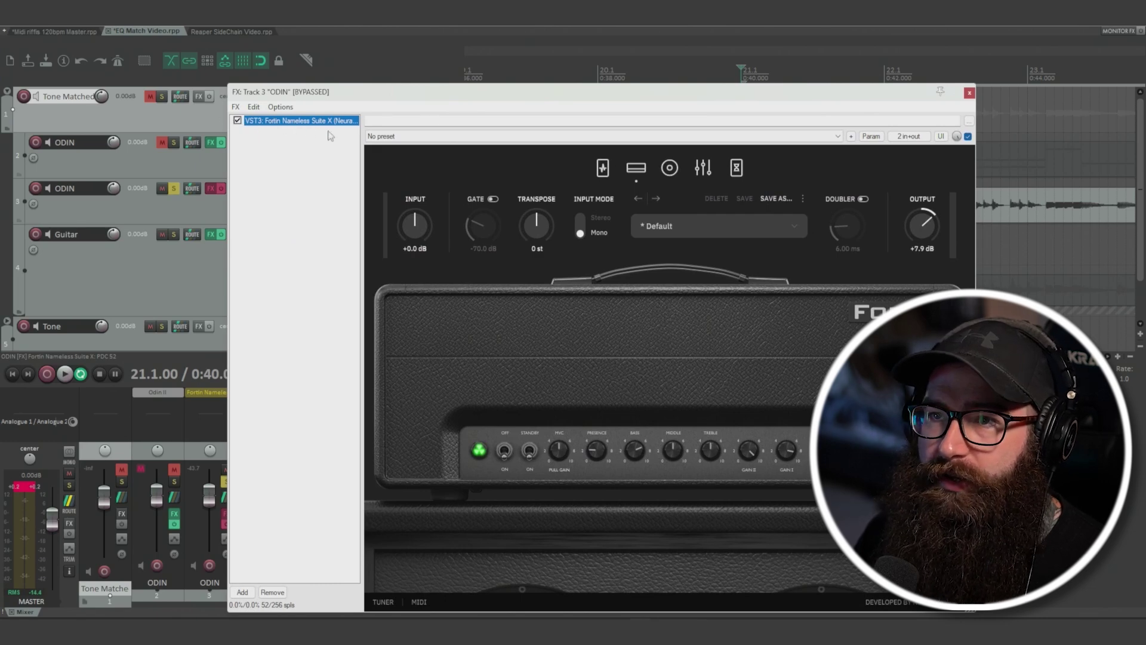
pyautogui.click(969, 93)
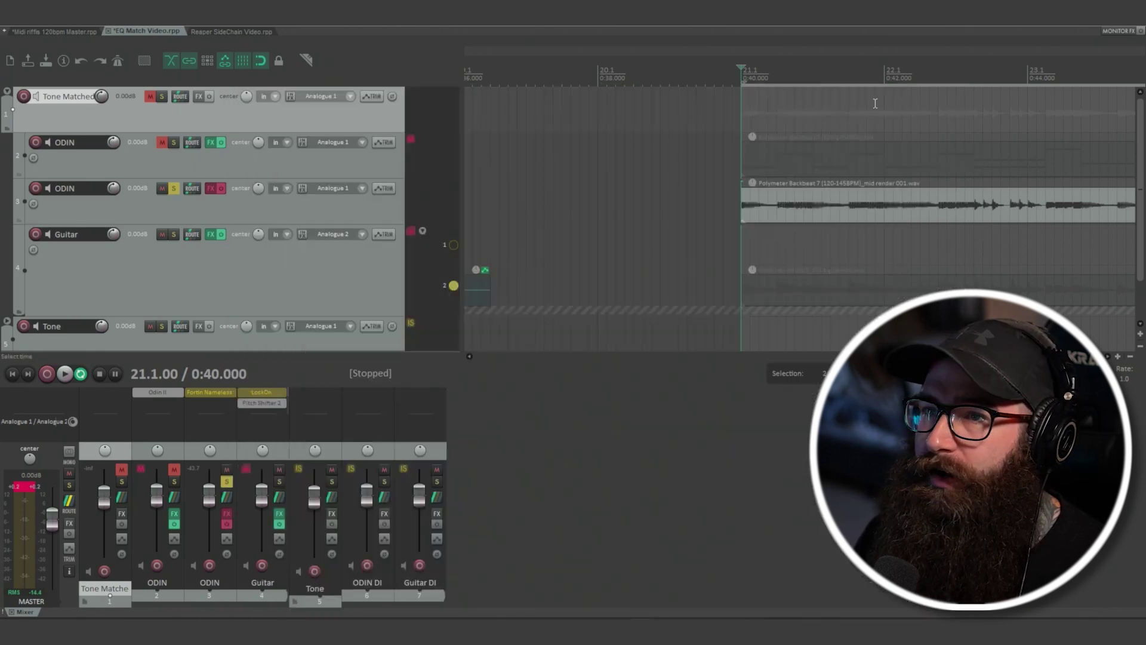
# - Bypass the effects chain on the Guitar track
pyautogui.click(190, 206)
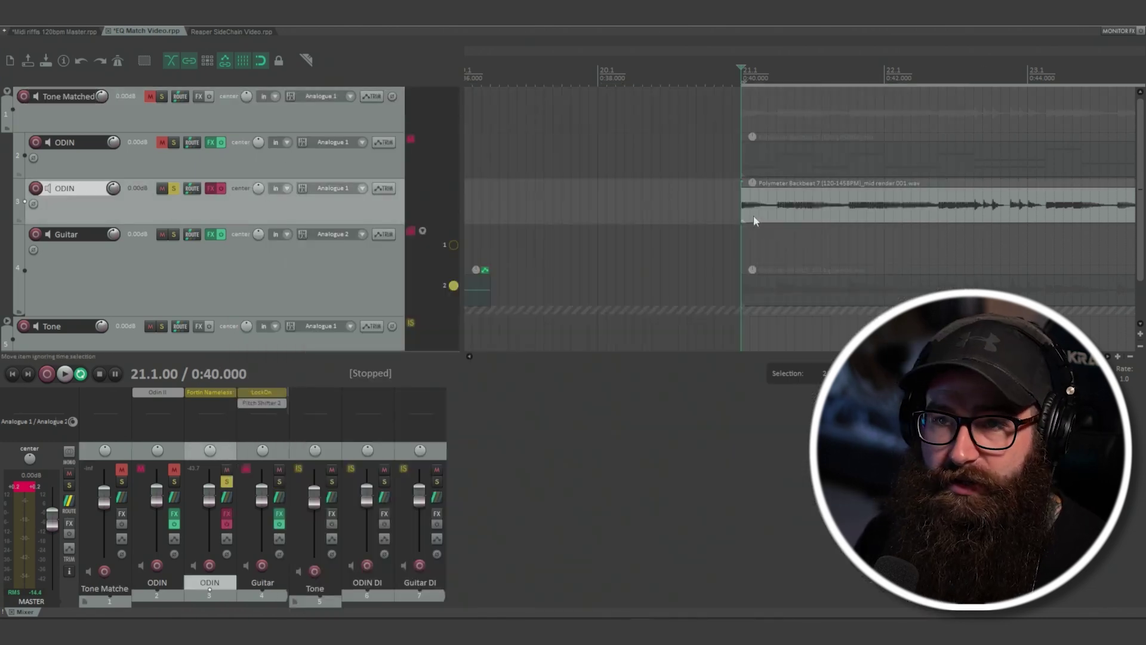
pyautogui.click(128, 256)
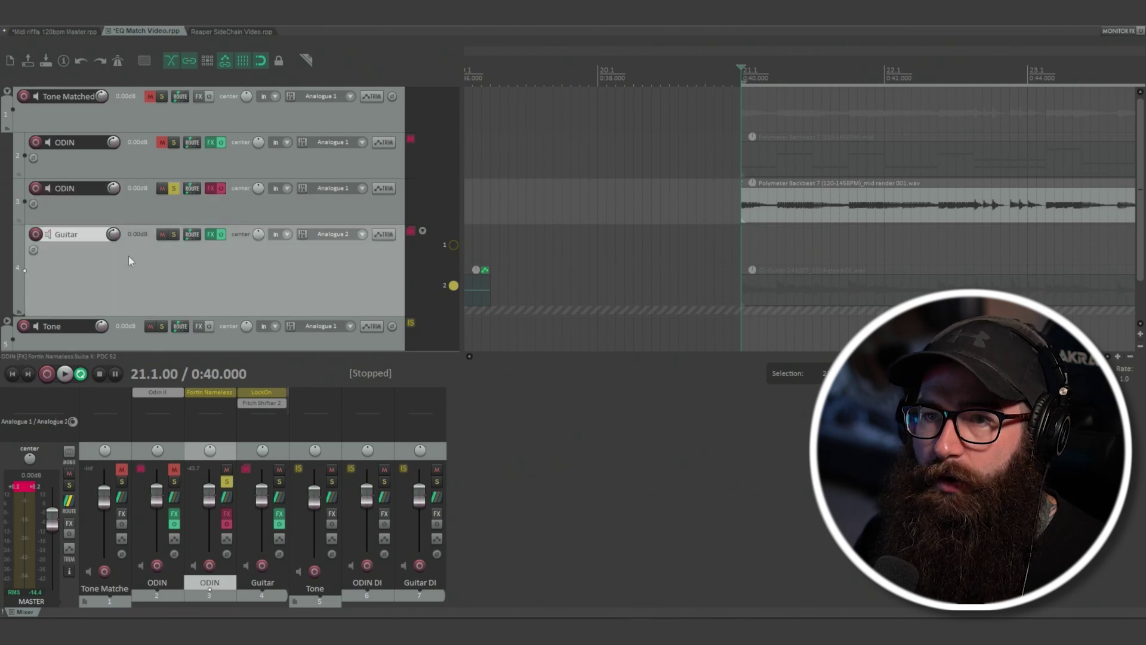
pyautogui.click(217, 234)
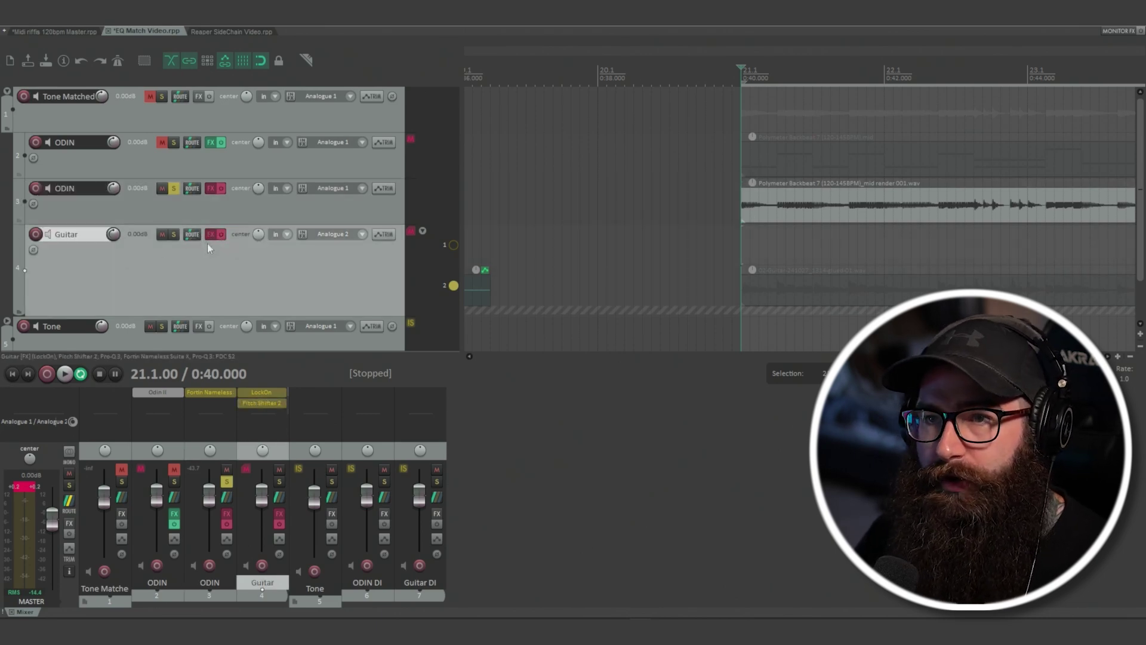
# - Play the dry ODIN track and the dry Guitar track, each soloed, to compare their raw DI sound
pyautogui.click(226, 214)
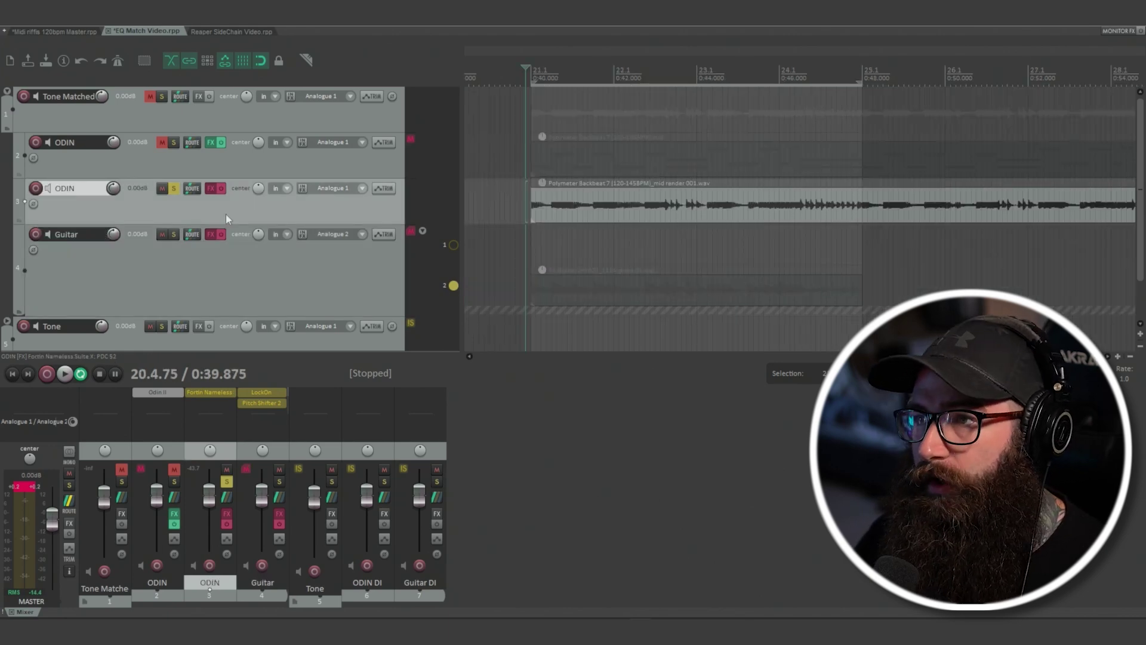
pyautogui.press('space')
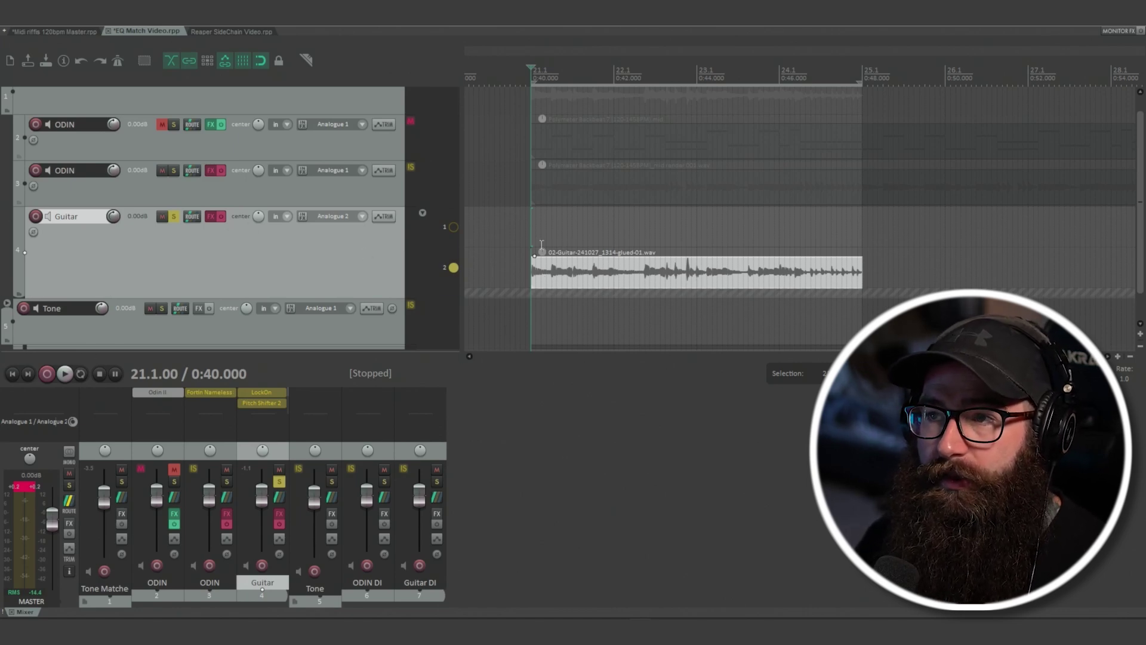
pyautogui.press('space')
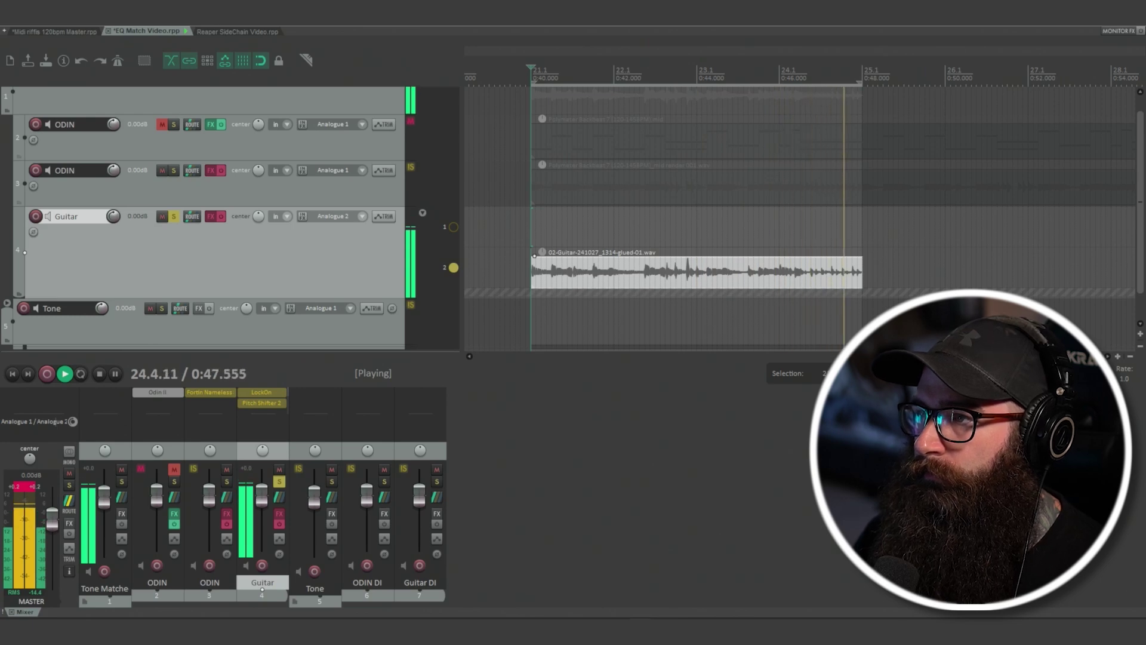
pyautogui.press('space')
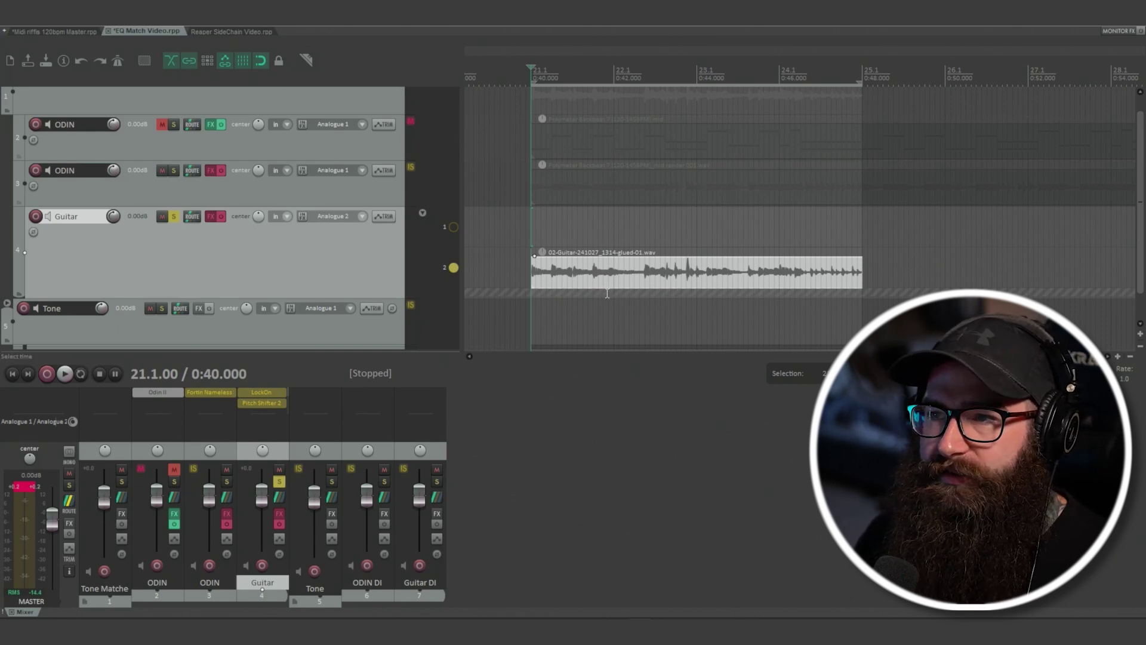
# - Review the Pro-Q 3 curves in the Guitar track's effects chain, switch off Fortin Nameless Suite X and close the chain
pyautogui.click(210, 216)
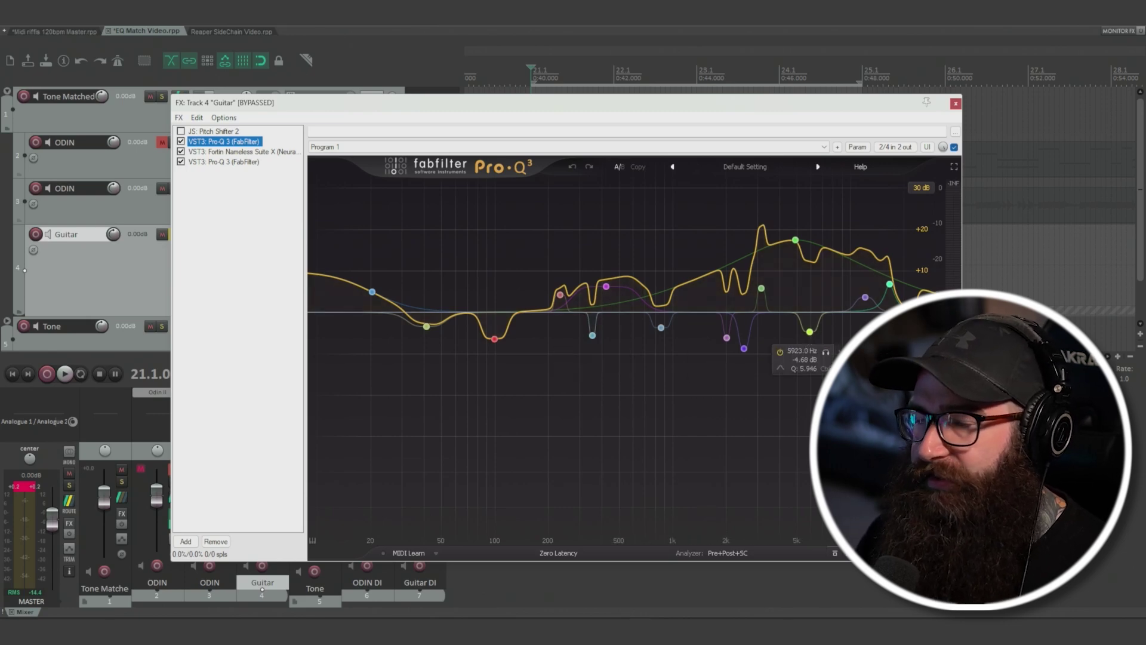
pyautogui.click(208, 153)
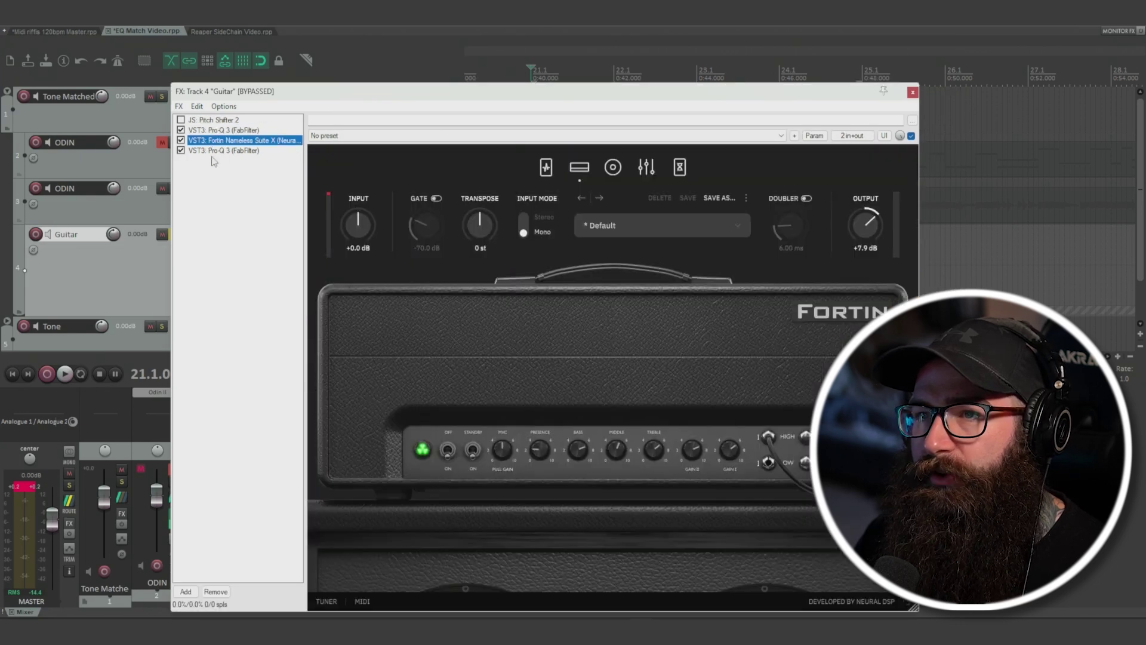
pyautogui.click(181, 141)
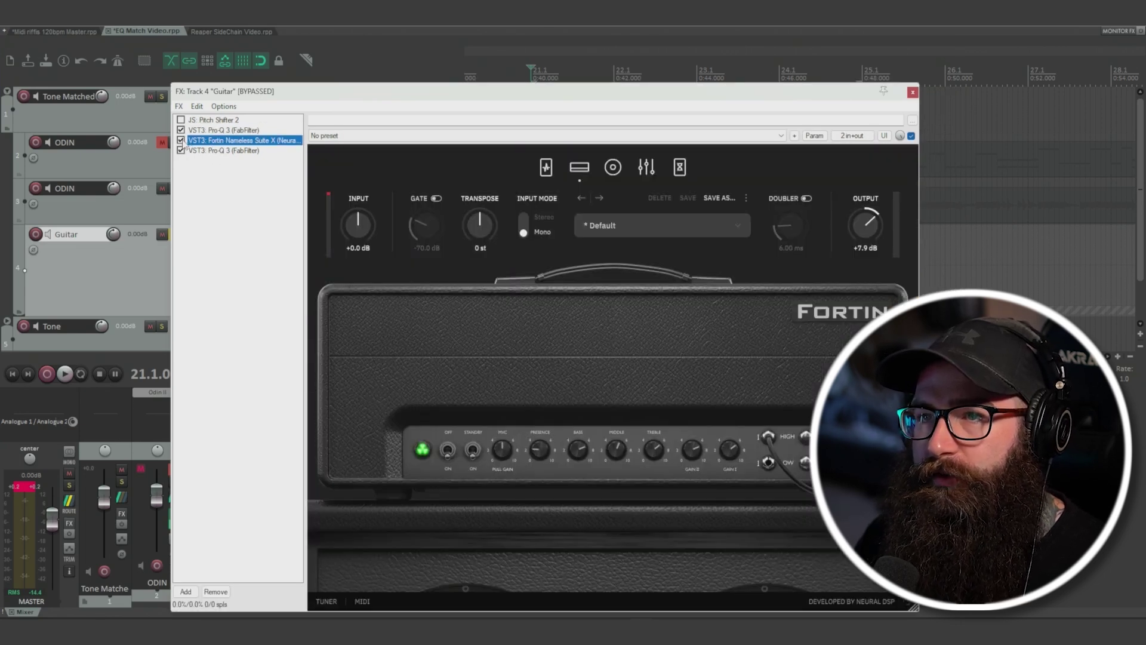
pyautogui.click(221, 150)
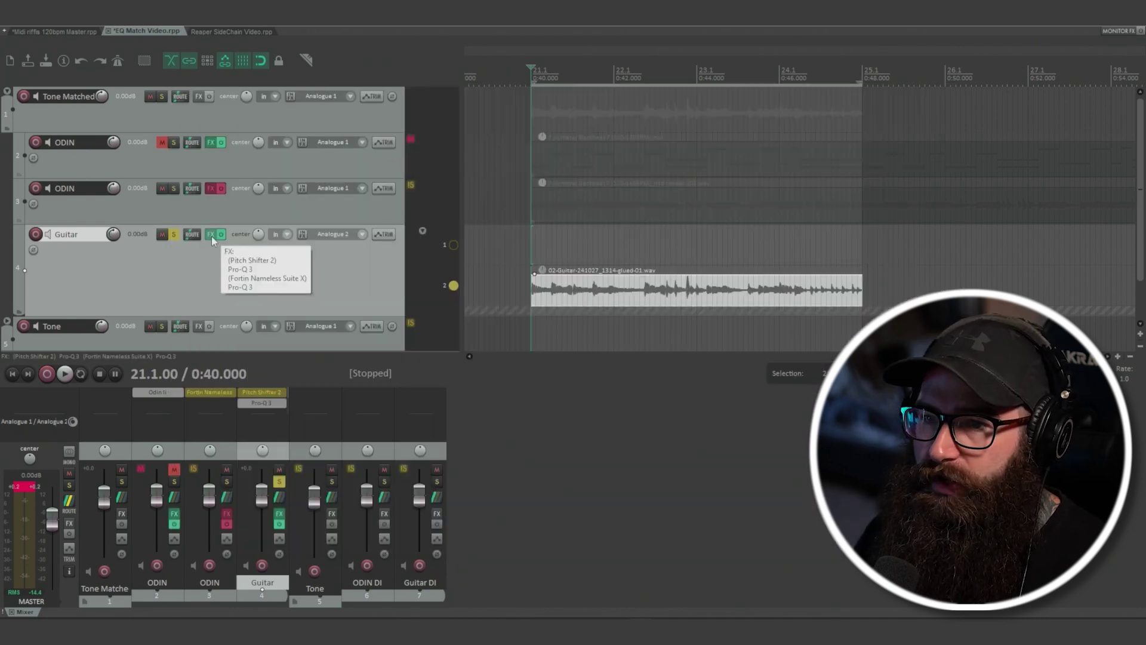
pyautogui.press('Escape')
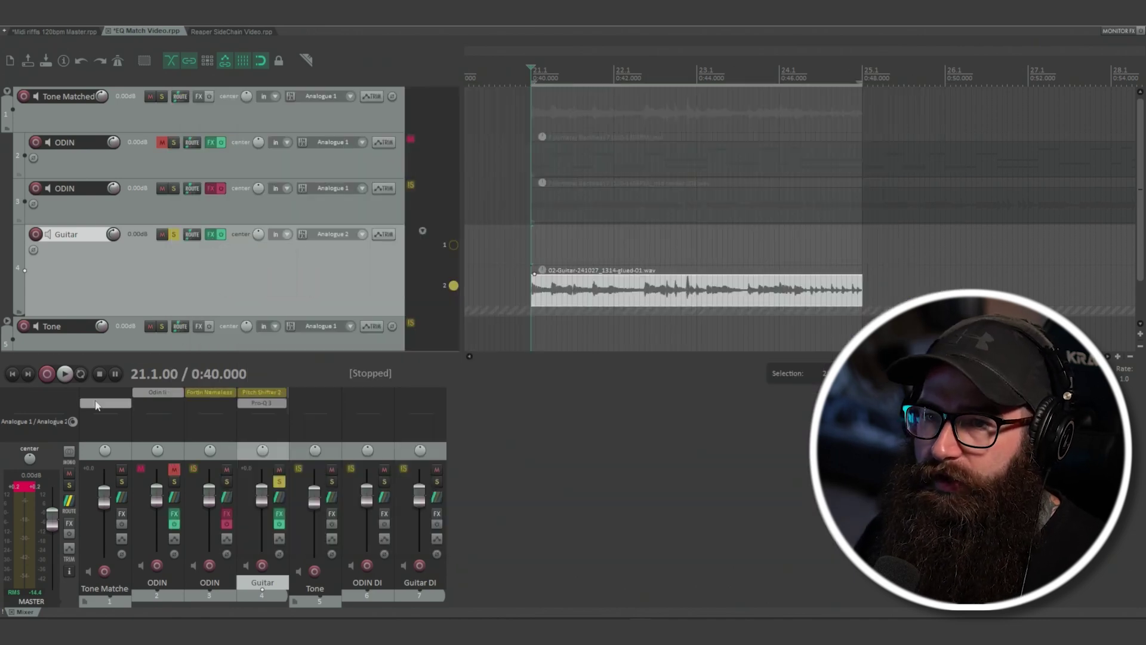
# - Play the Guitar track while toggling its effects chain bypass to compare the DI with and without the EQ
pyautogui.click(217, 236)
pyautogui.press('space')
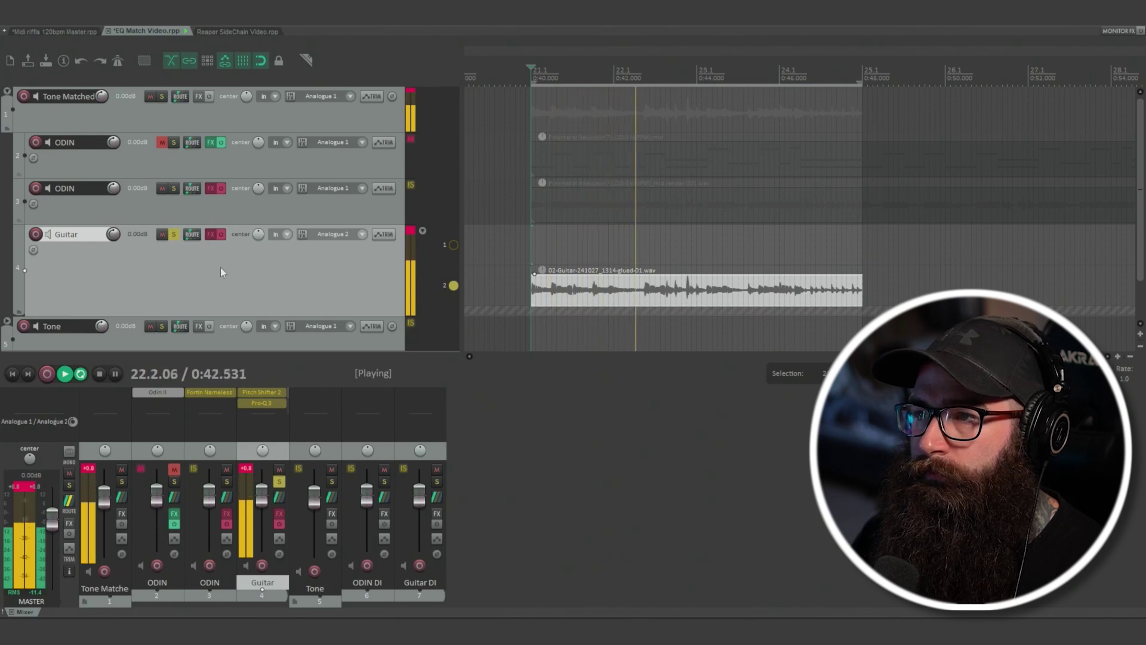
pyautogui.click(222, 235)
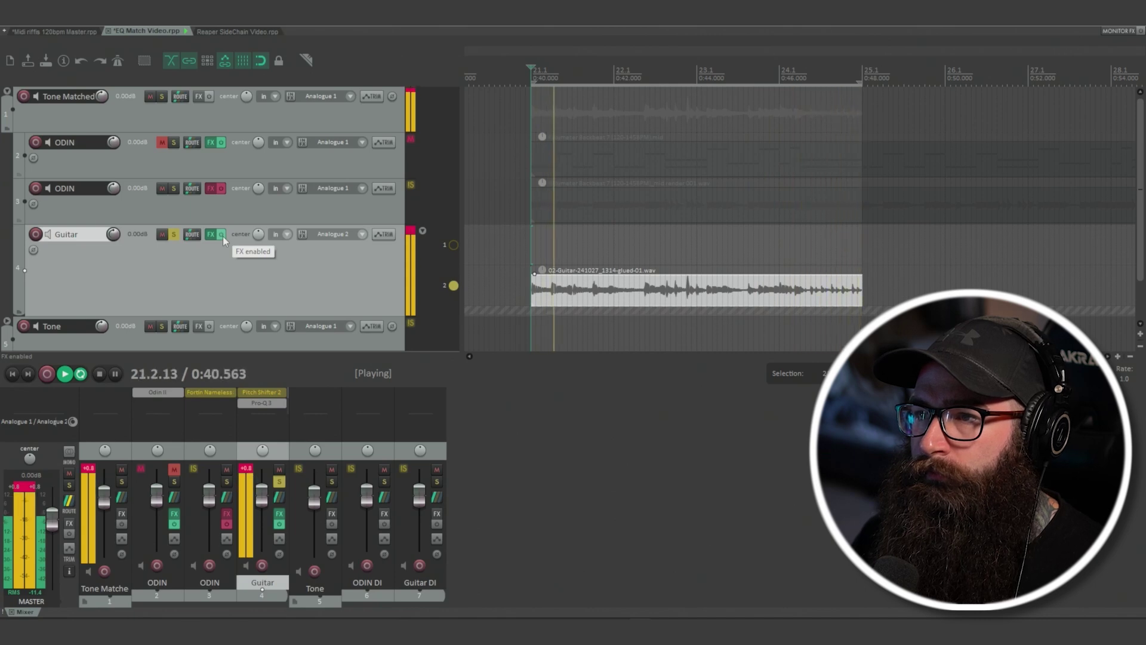
pyautogui.click(222, 235)
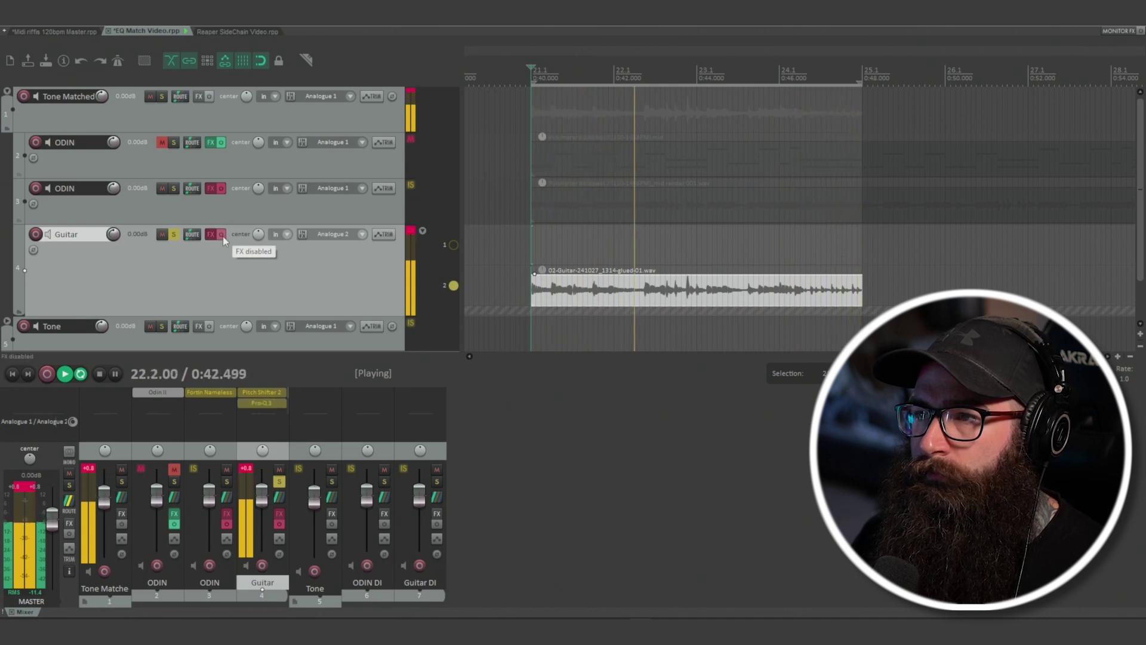
pyautogui.click(222, 236)
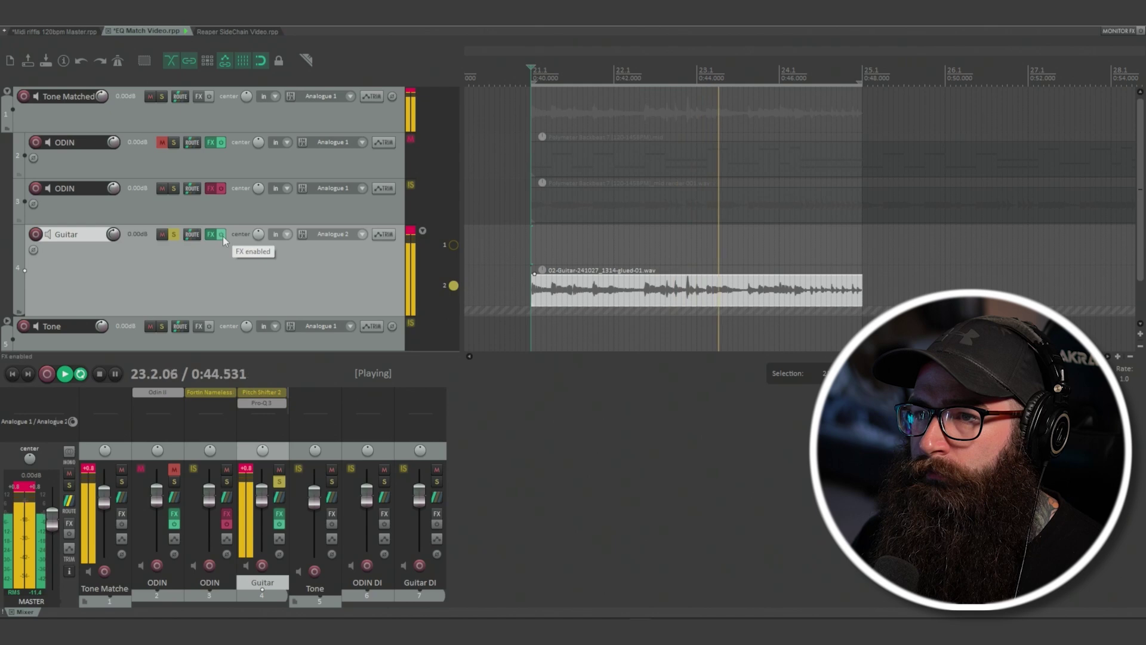
pyautogui.press('space')
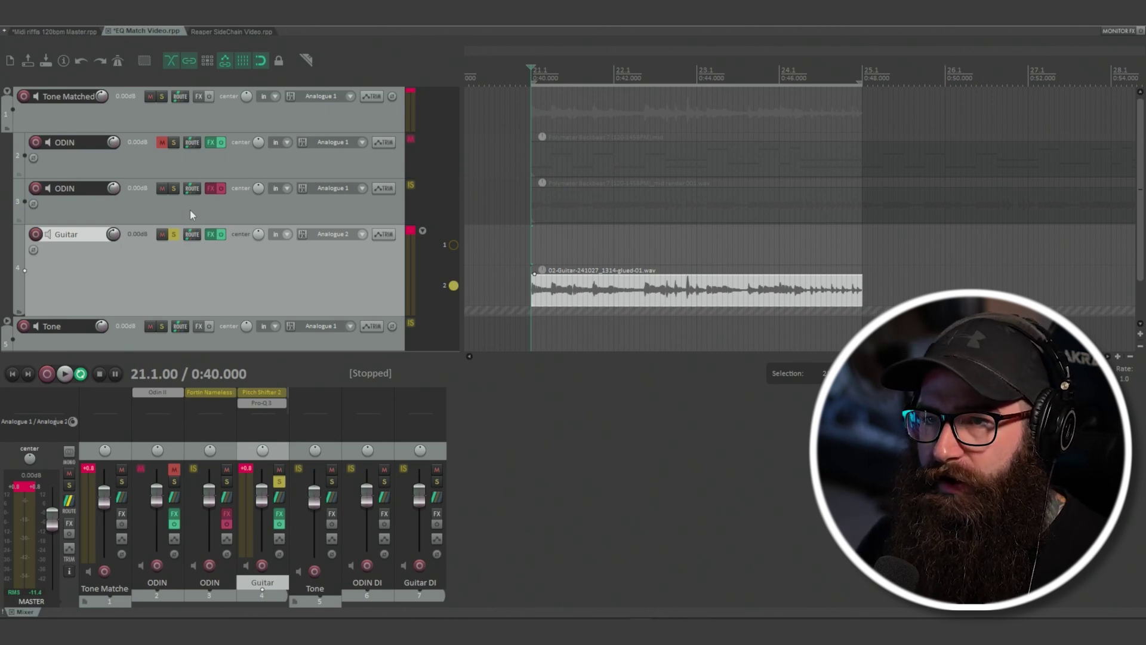
# - Play the dry ODIN track and the EQ-matched Guitar track, soloing each in turn to compare their DI sound, and stop playback
pyautogui.click(174, 189)
pyautogui.press('space')
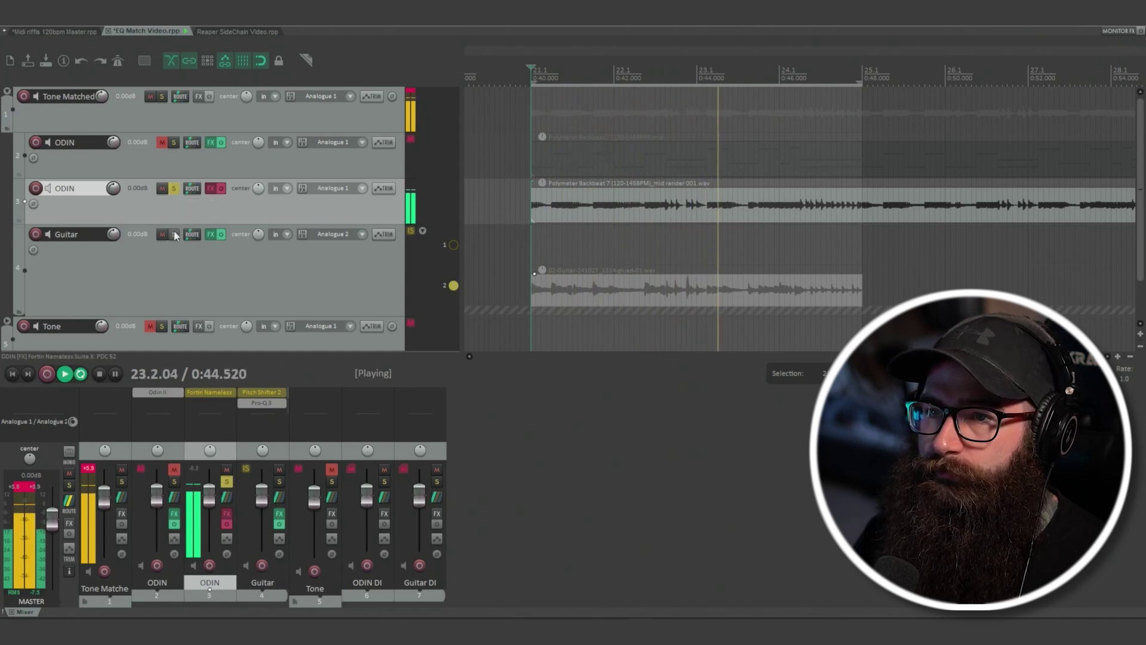
pyautogui.click(175, 191)
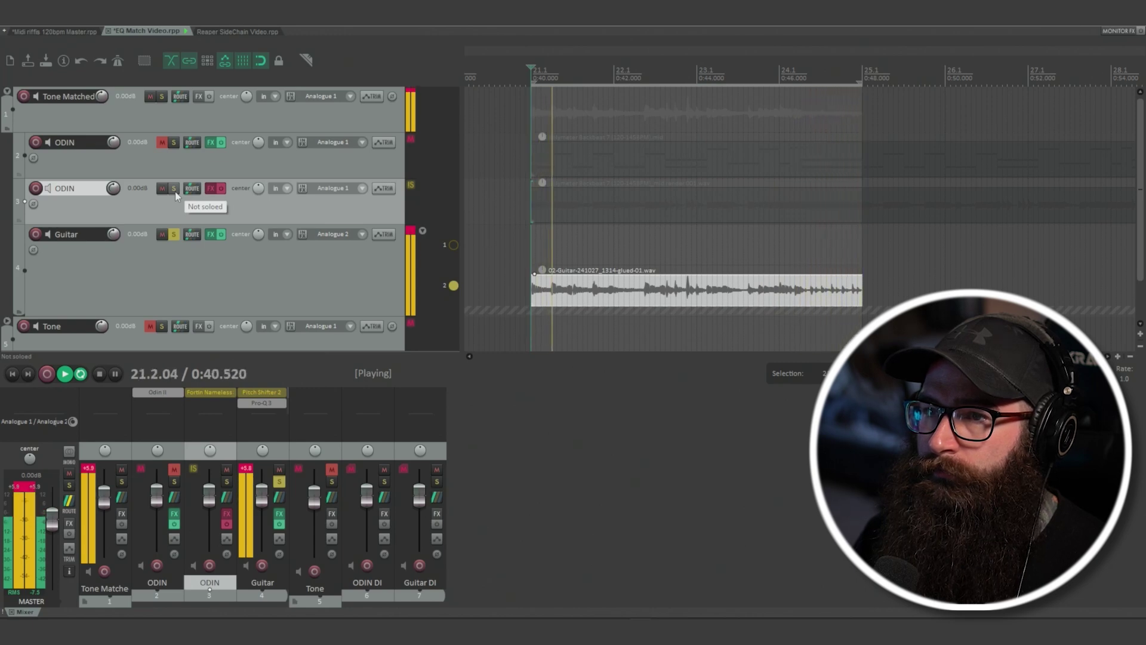
pyautogui.click(174, 191)
pyautogui.click(173, 234)
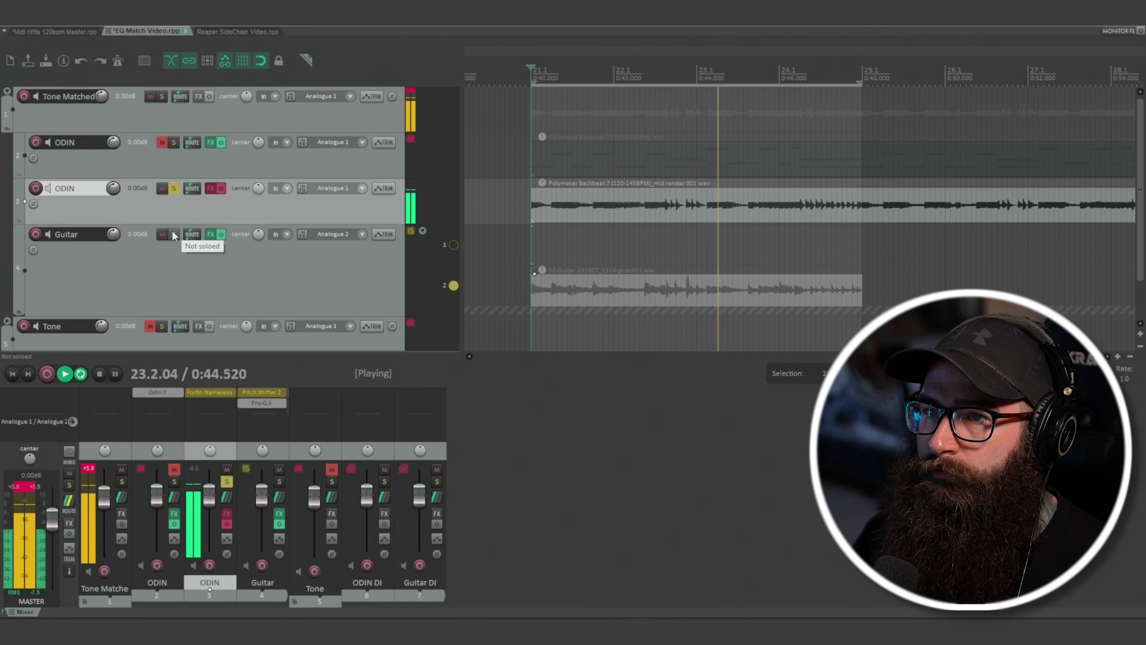
pyautogui.click(173, 191)
pyautogui.press('space')
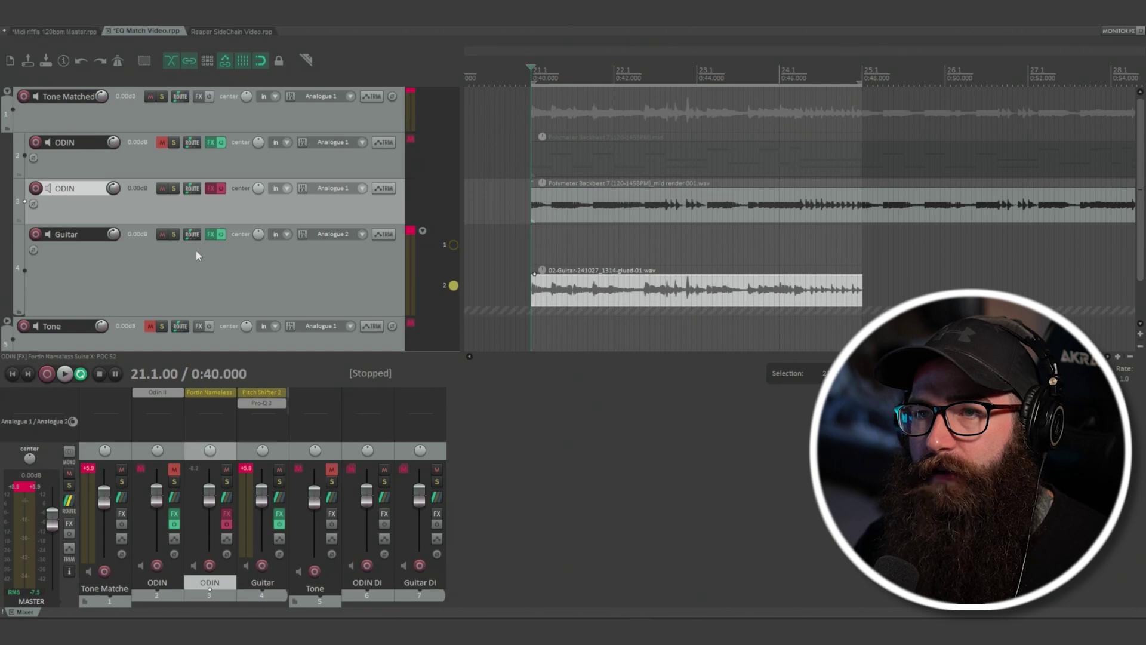
# - Enable the ODIN track's effects chain and alternate solo between ODIN and Guitar during playback to compare their processed tones
pyautogui.press('b')
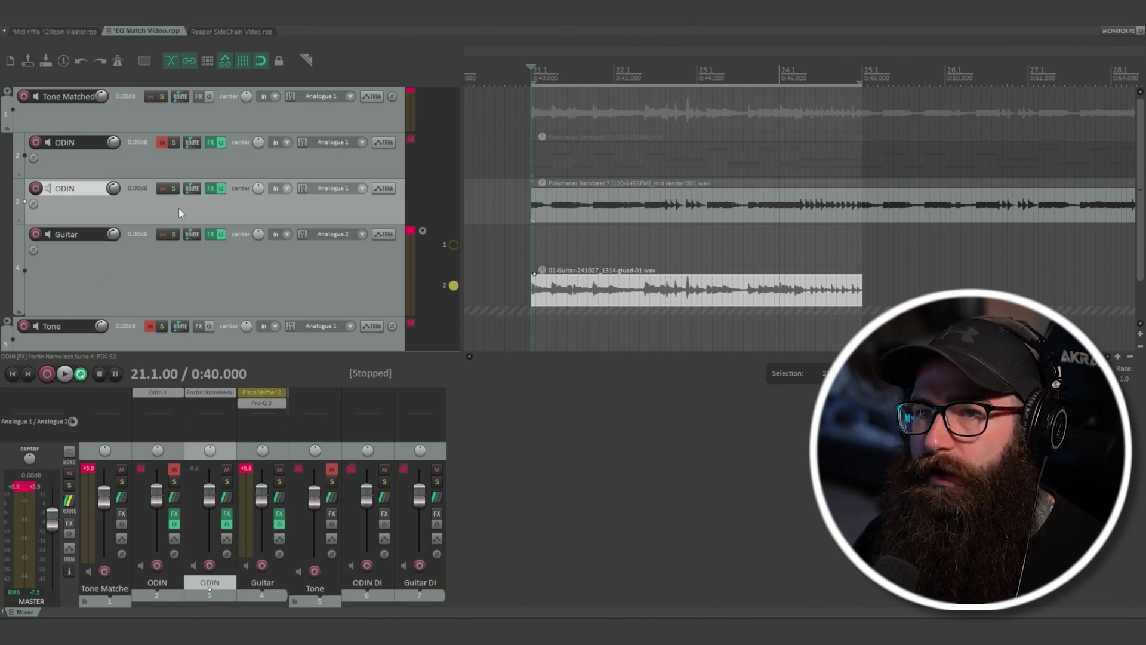
pyautogui.press('F6')
pyautogui.press('space')
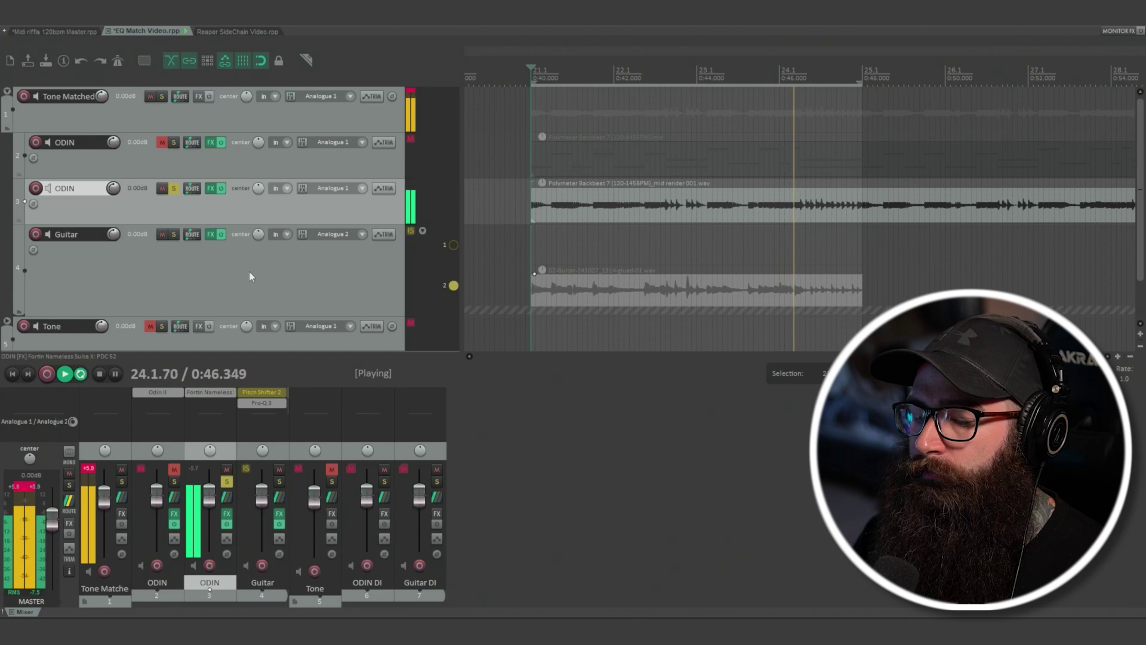
pyautogui.click(173, 234)
pyautogui.click(174, 188)
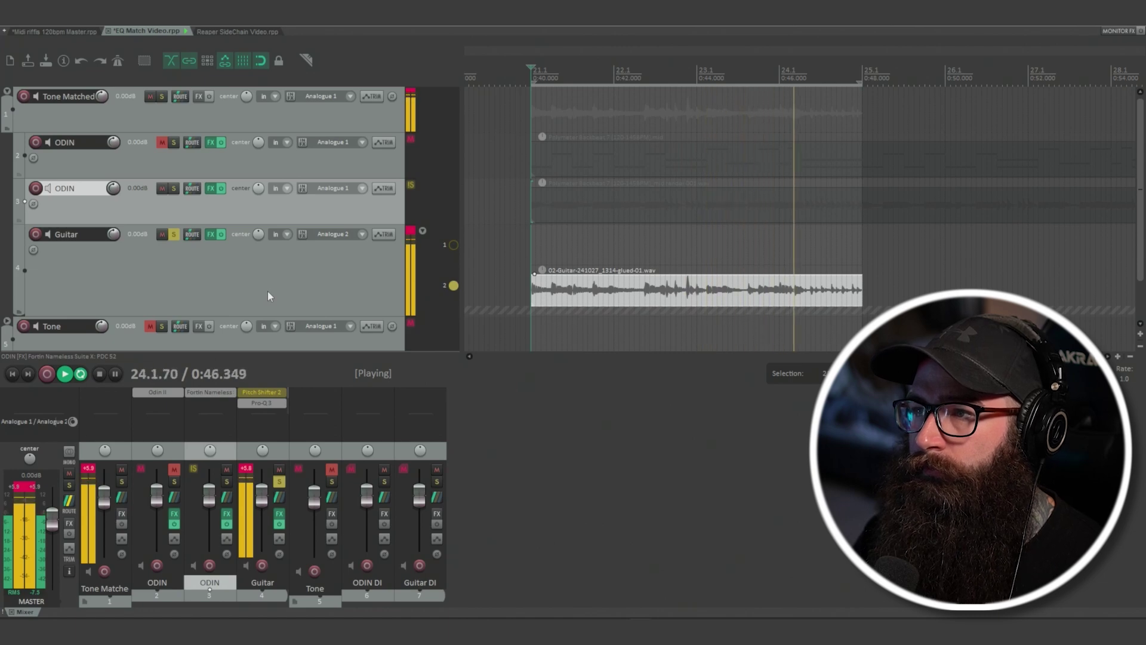
pyautogui.click(173, 234)
pyautogui.click(174, 189)
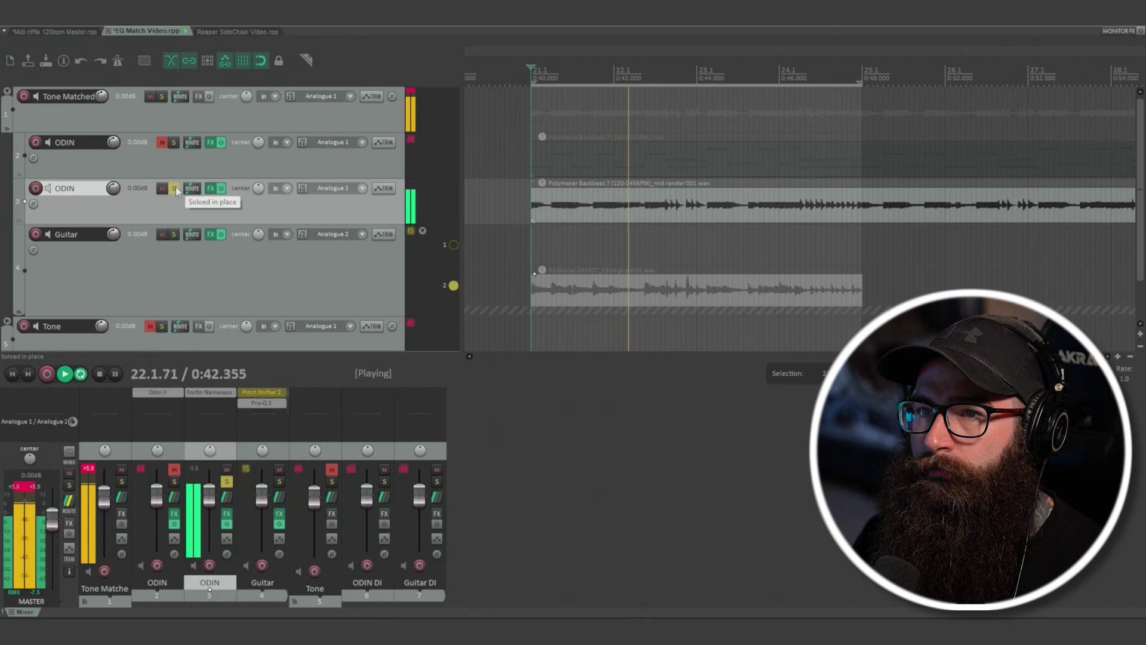
pyautogui.click(174, 189)
pyautogui.press('space')
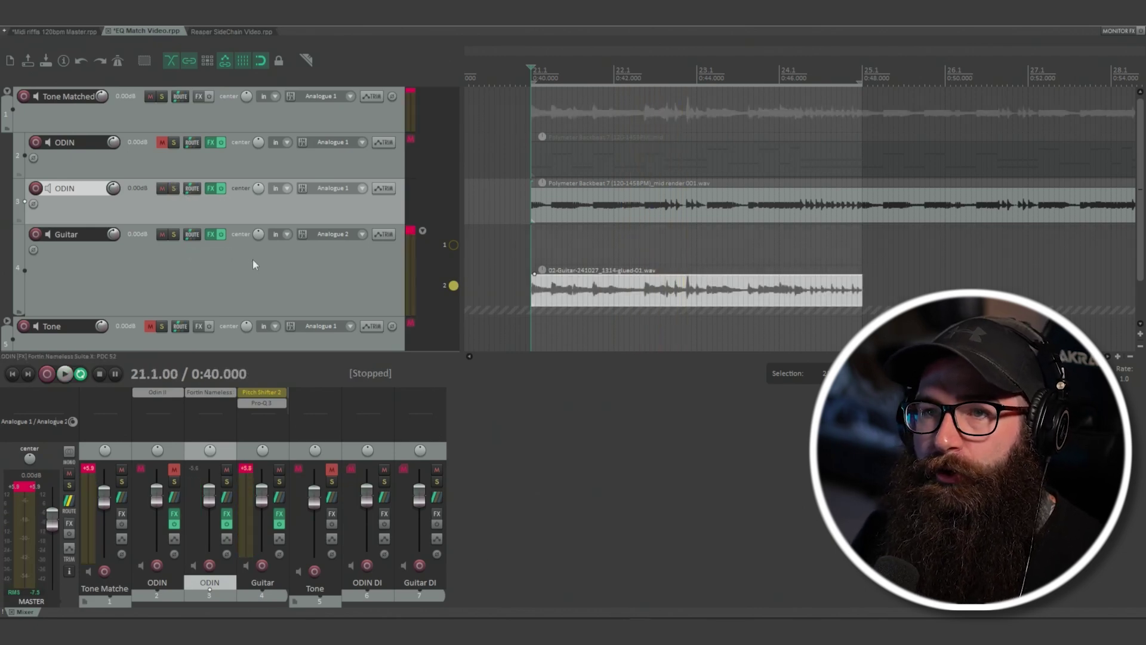
# - Pan ODIN 100% right and Guitar 100% left, play them together, and return both to center
pyautogui.moveTo(259, 237)
pyautogui.mouseDown()
pyautogui.moveTo(250, 168)
pyautogui.moveTo(257, 234)
pyautogui.mouseUp()
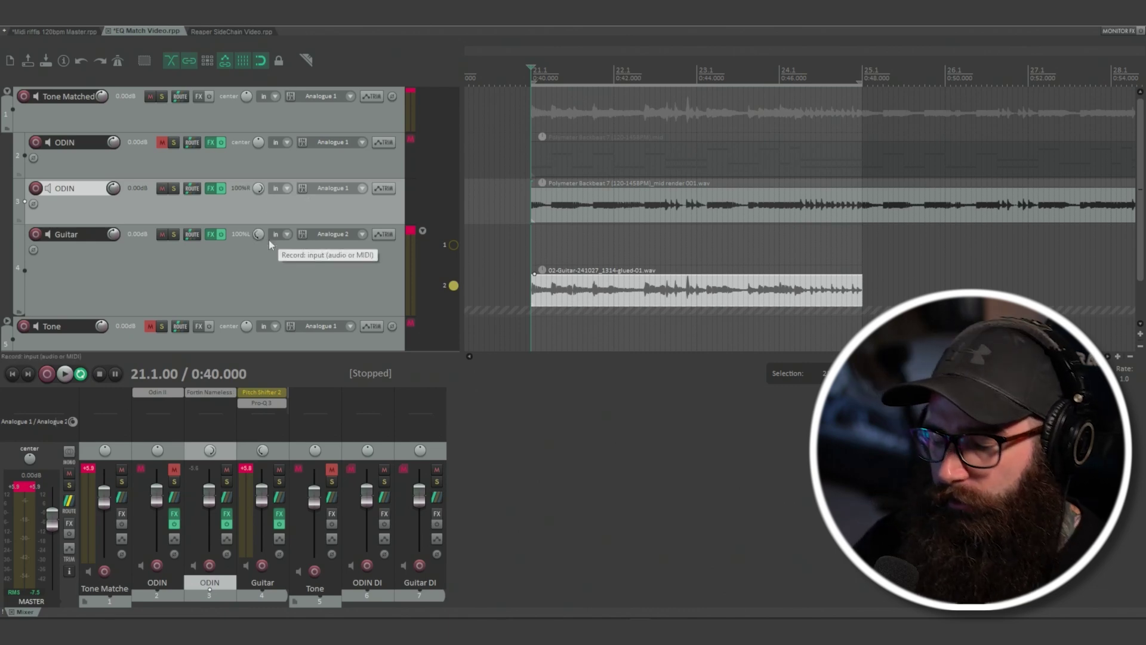
pyautogui.press('space')
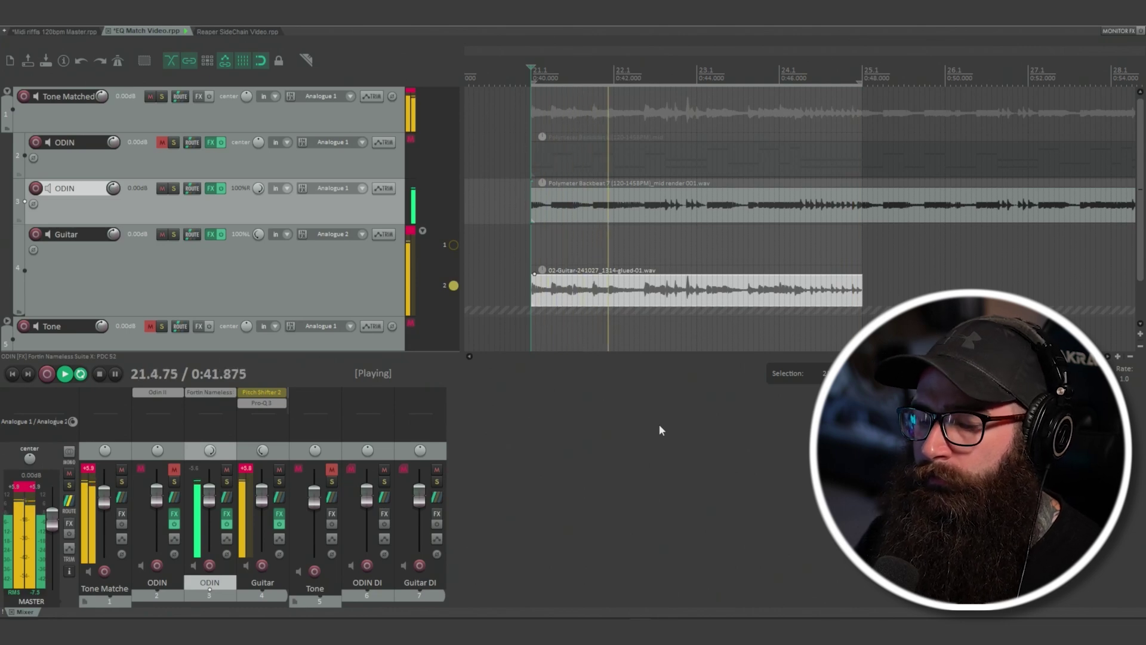
pyautogui.press('space')
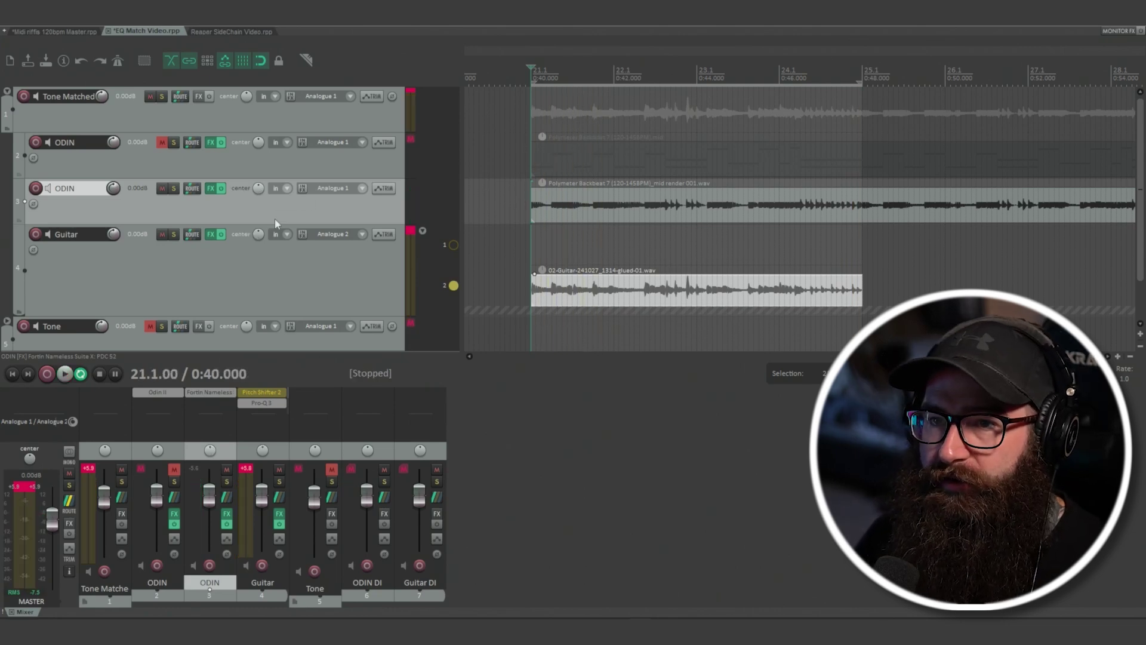
# - Show the Tone folder's tracks and select the ODIN DI and Guitar DI clips in turn
pyautogui.scroll(-2, 221, 245)
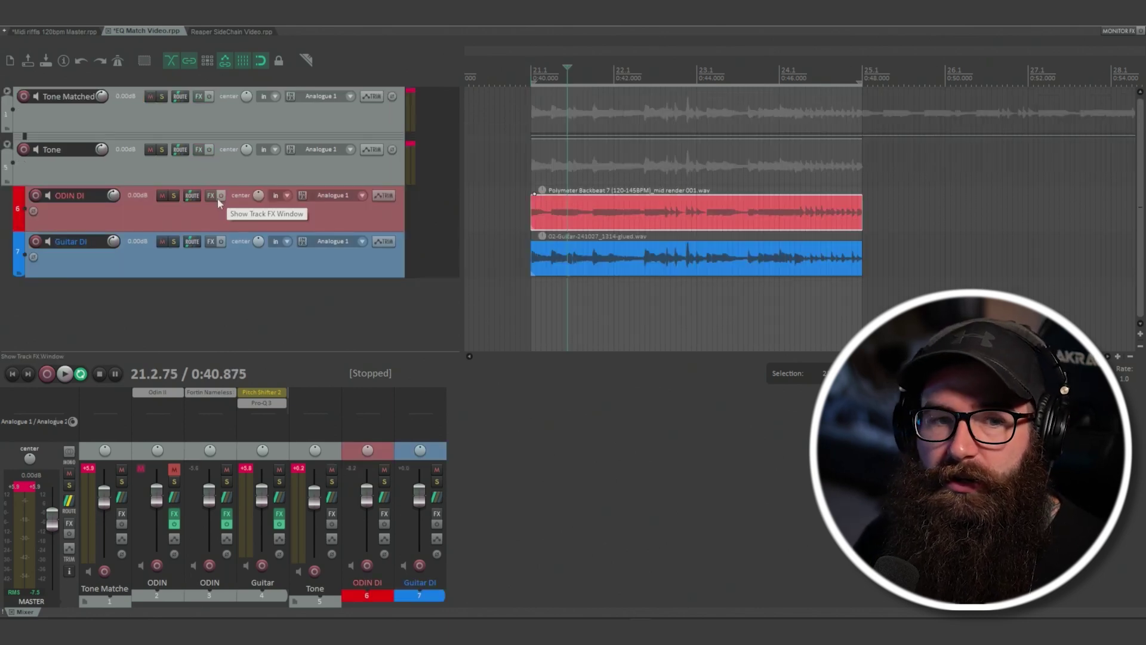
pyautogui.click(588, 221)
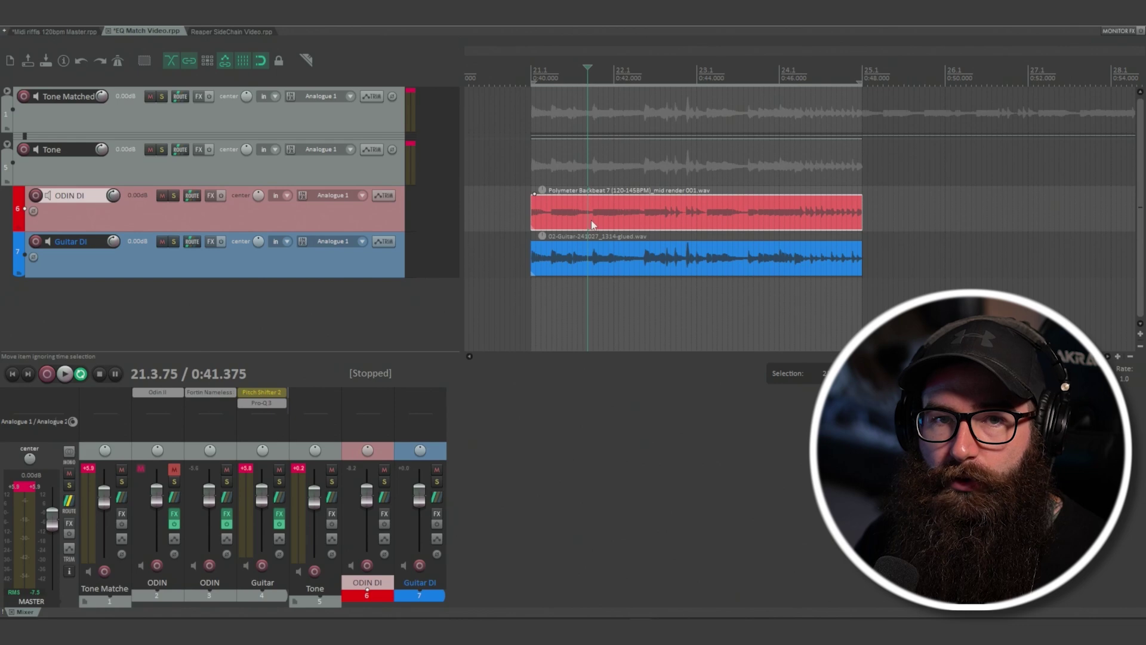
pyautogui.click(607, 256)
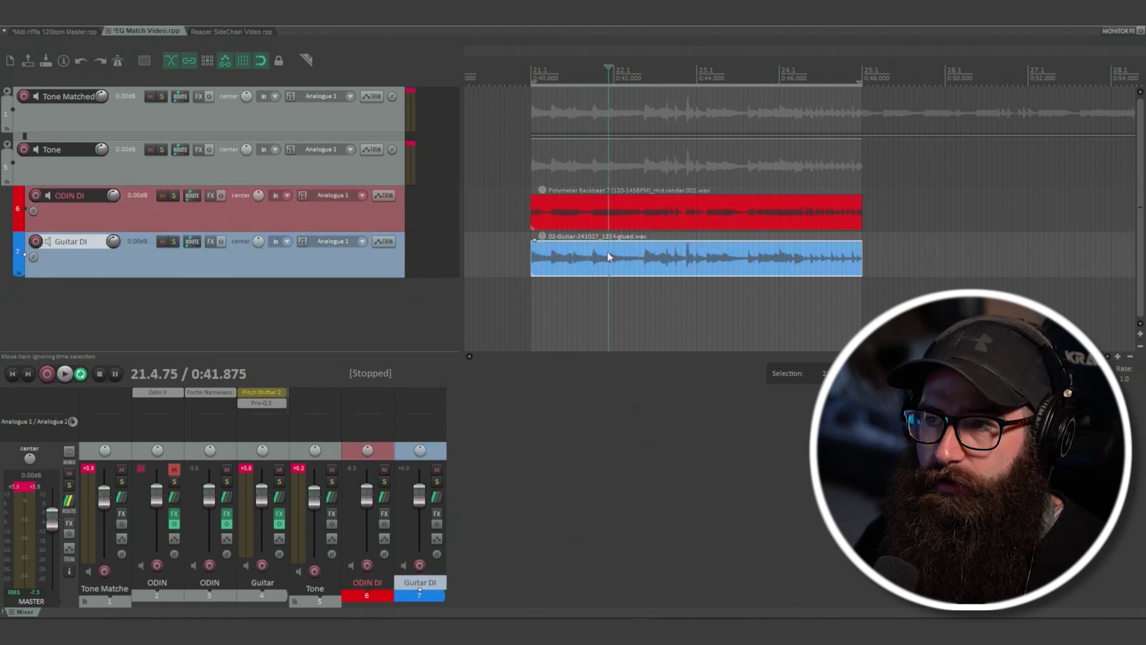
pyautogui.click(573, 219)
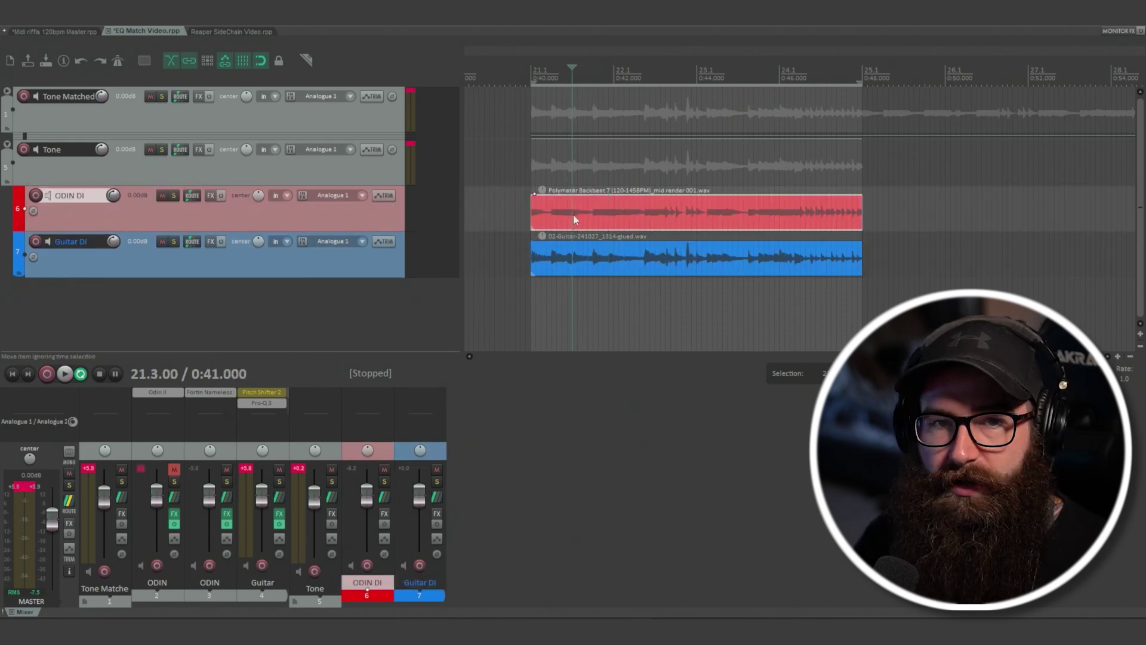
pyautogui.click(572, 254)
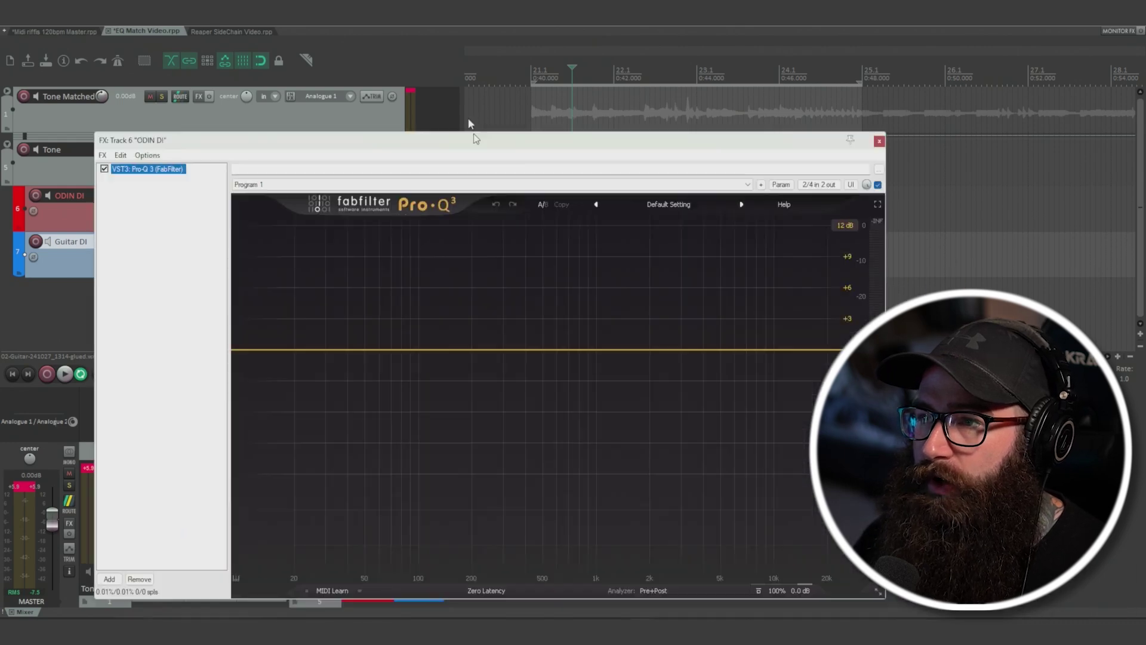
# - Add Pro-Q 3 to the ODIN DI track, look over its analyzer options and close the effects window
pyautogui.moveTo(468, 119); pyautogui.dragTo(433, 85)
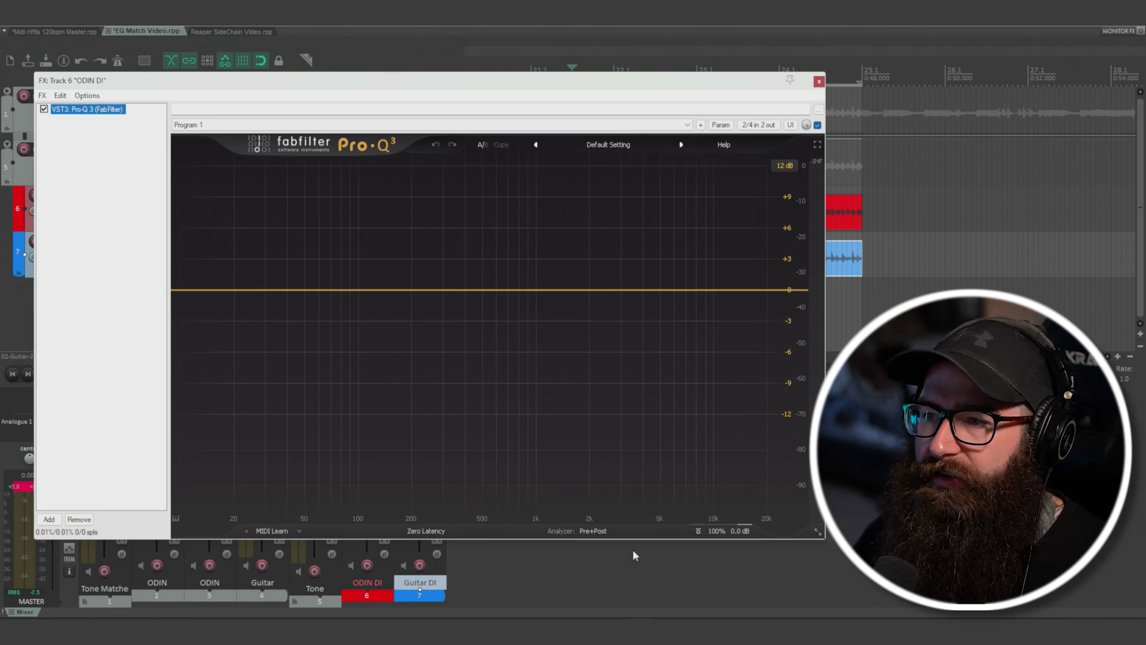
pyautogui.click(600, 534)
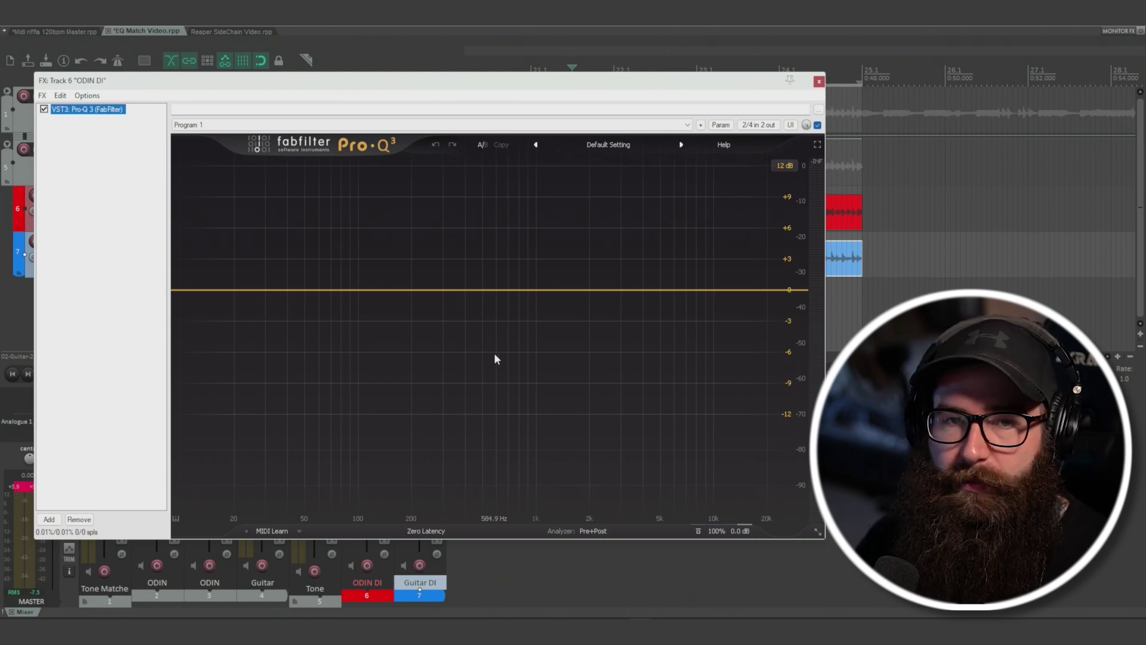
pyautogui.press('Escape')
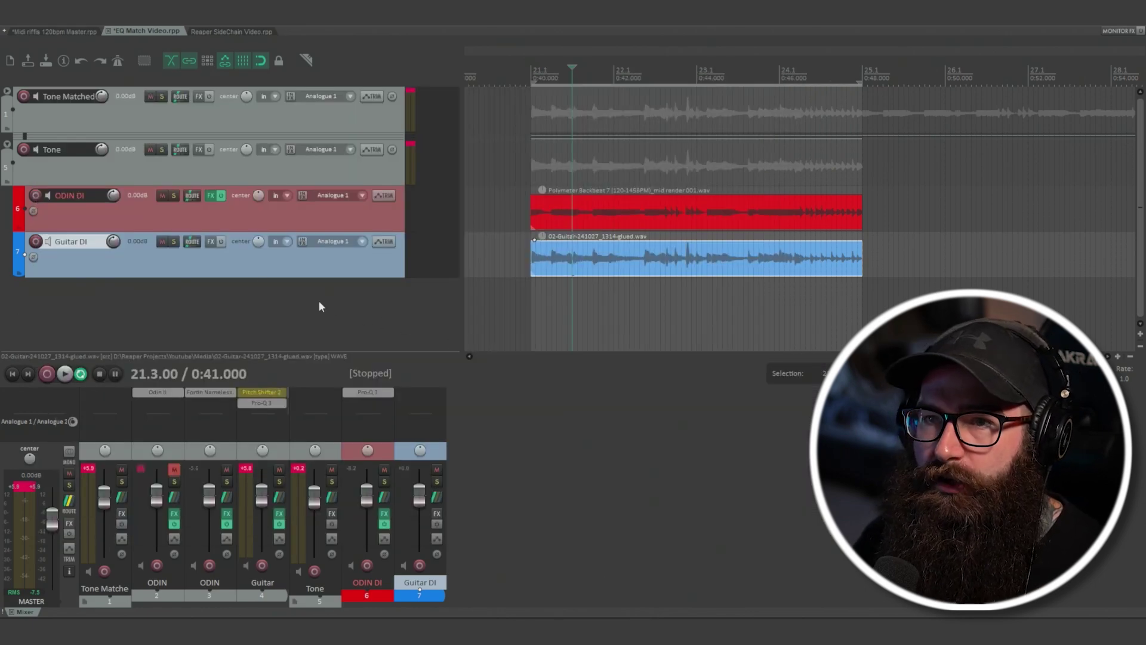
# - Start EQ Match in the ODIN DI track's Pro-Q 3 and capture the track's input spectrum
pyautogui.click(154, 223)
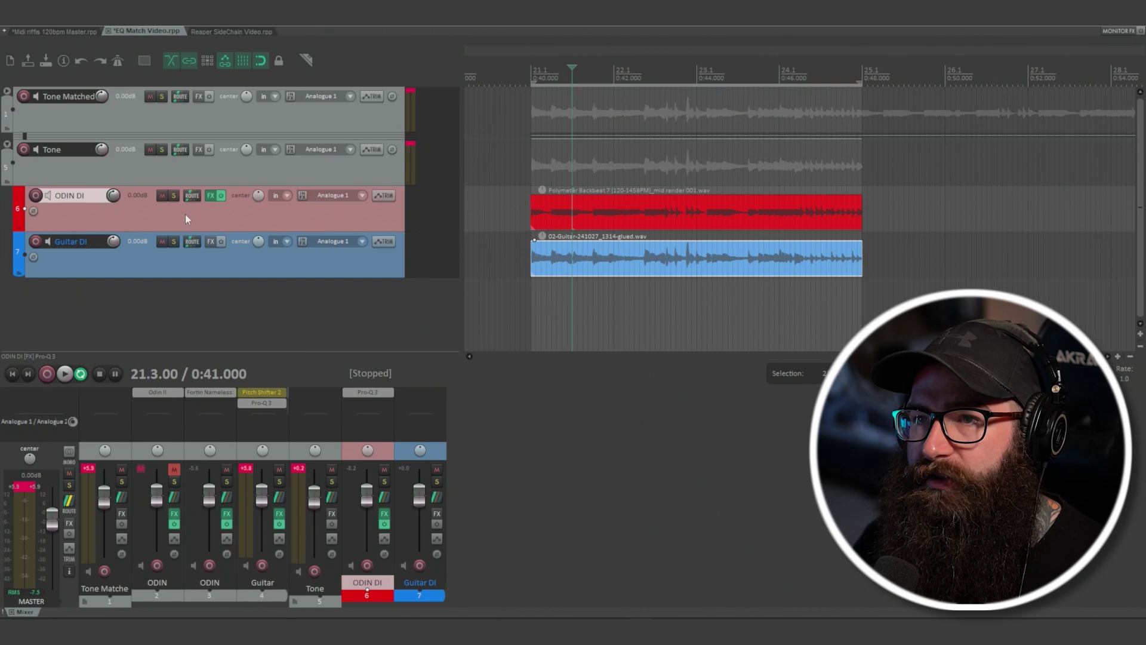
pyautogui.click(211, 195)
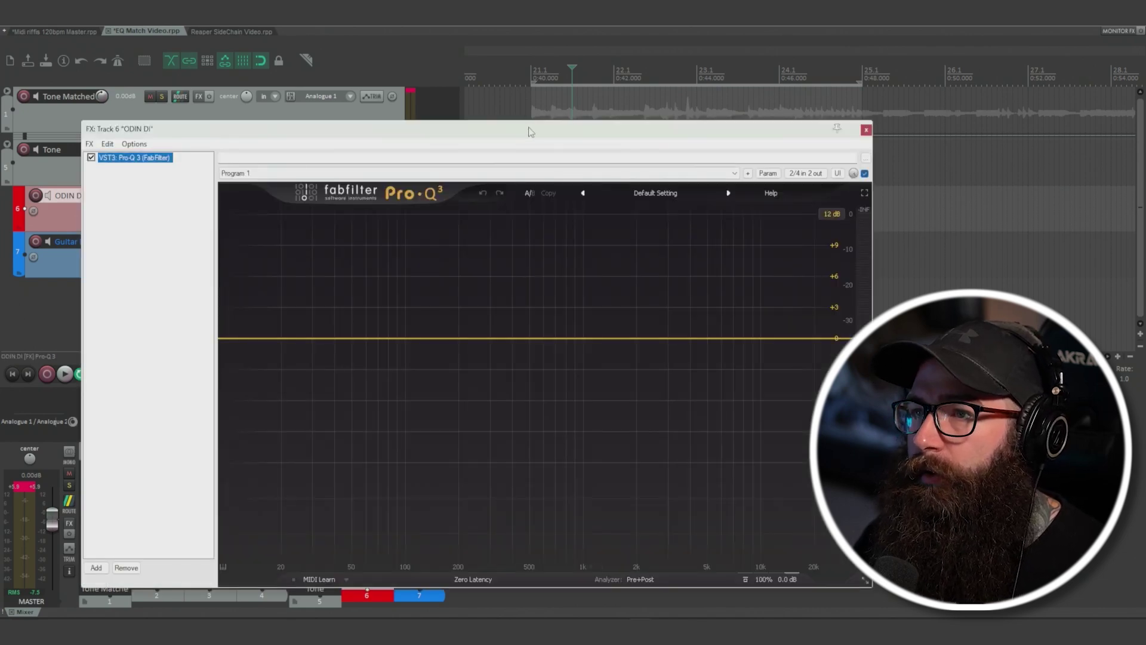
pyautogui.moveTo(528, 130); pyautogui.dragTo(578, 110)
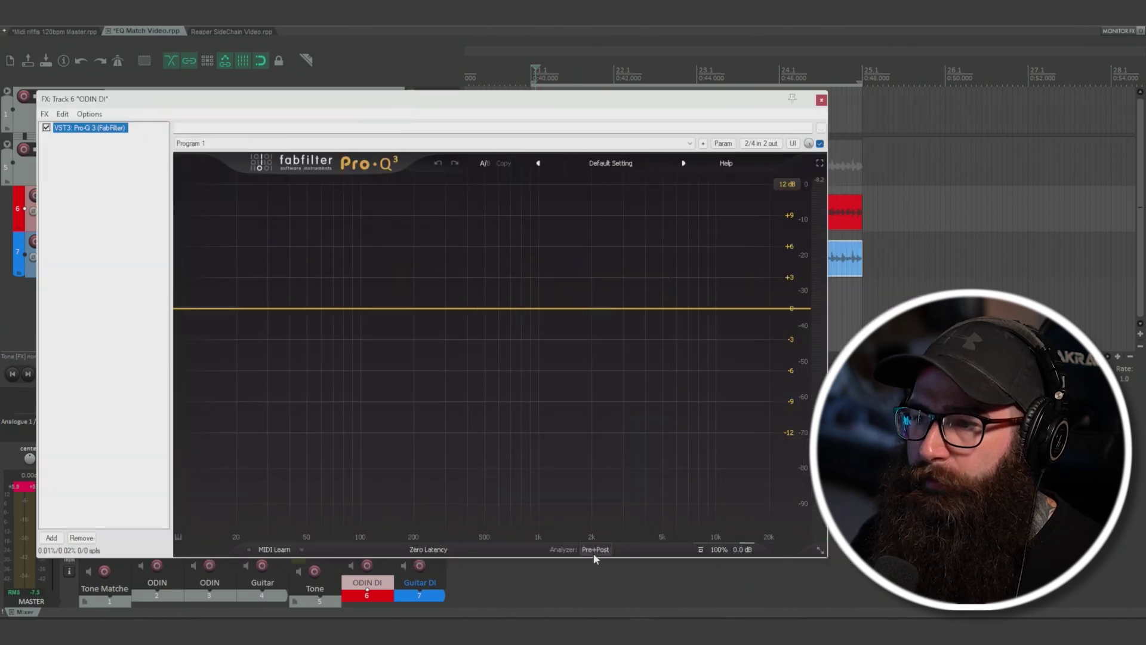
pyautogui.click(594, 552)
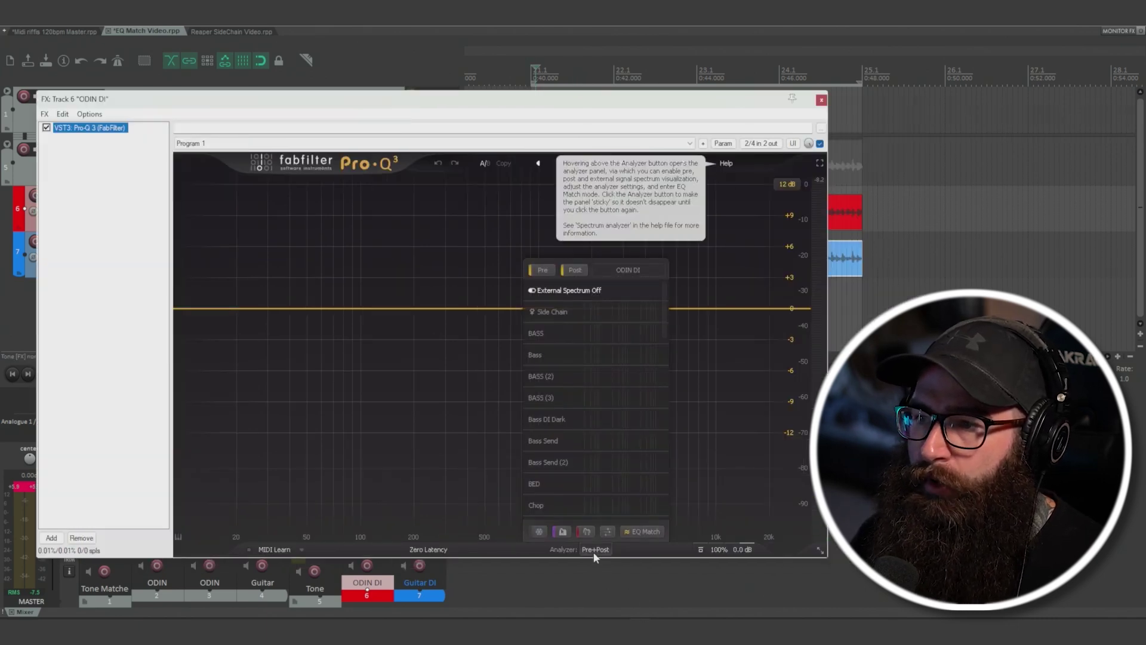
pyautogui.click(643, 532)
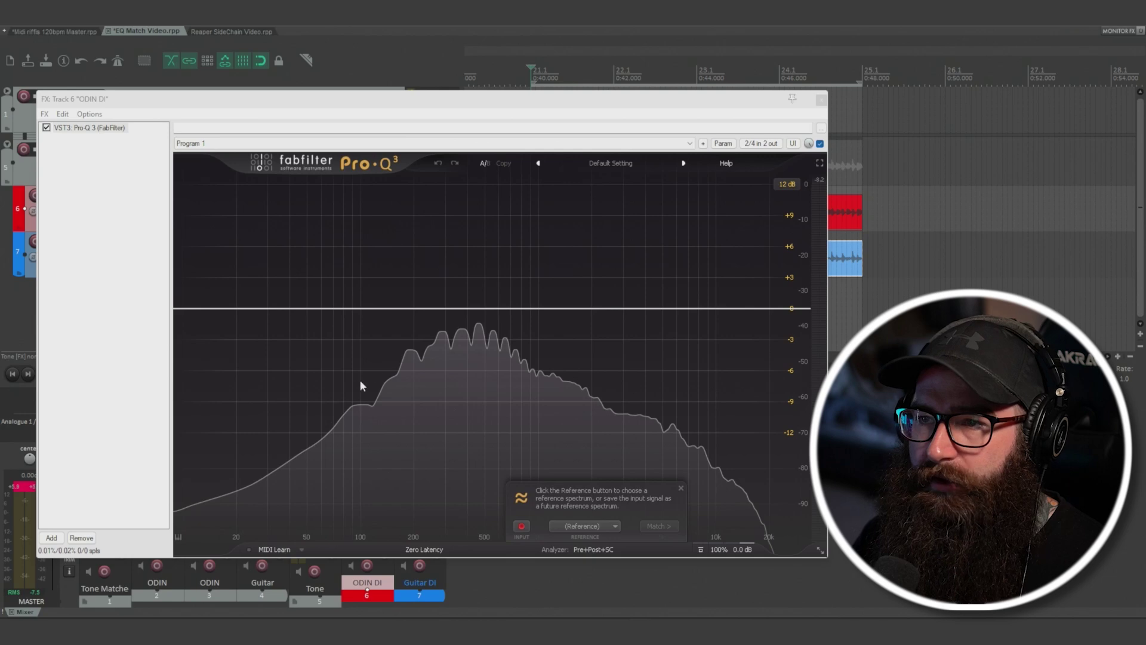
pyautogui.click(521, 526)
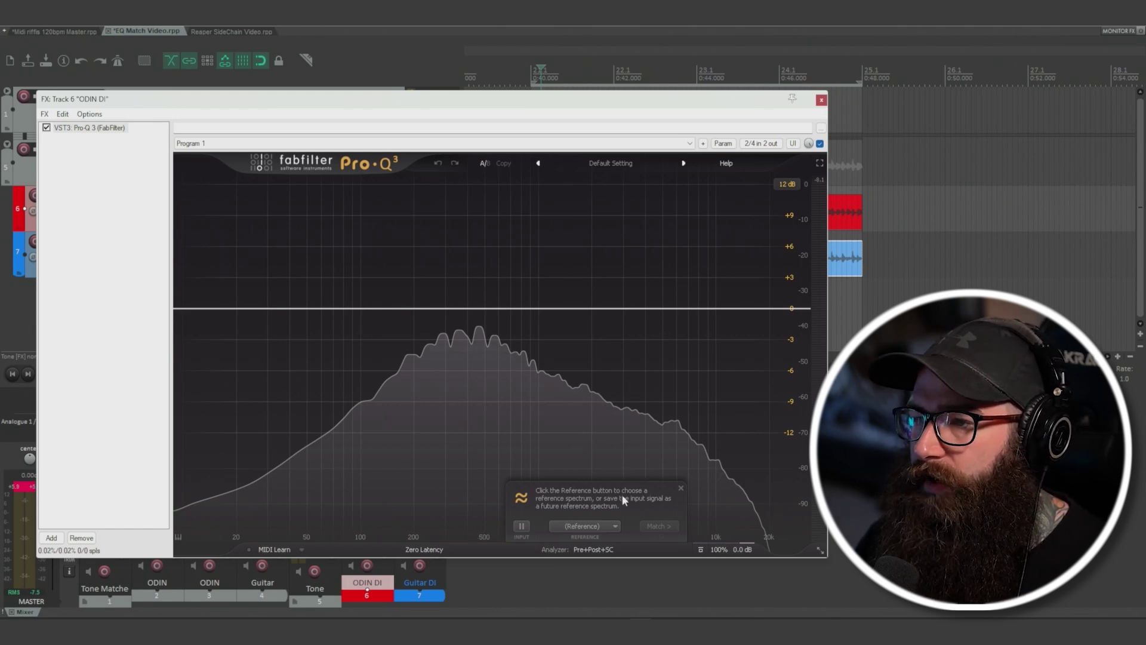
# - Save the input as reference spectrum "Odin 2 DI" in the DI Tones folder and check for it among the references
pyautogui.click(615, 527)
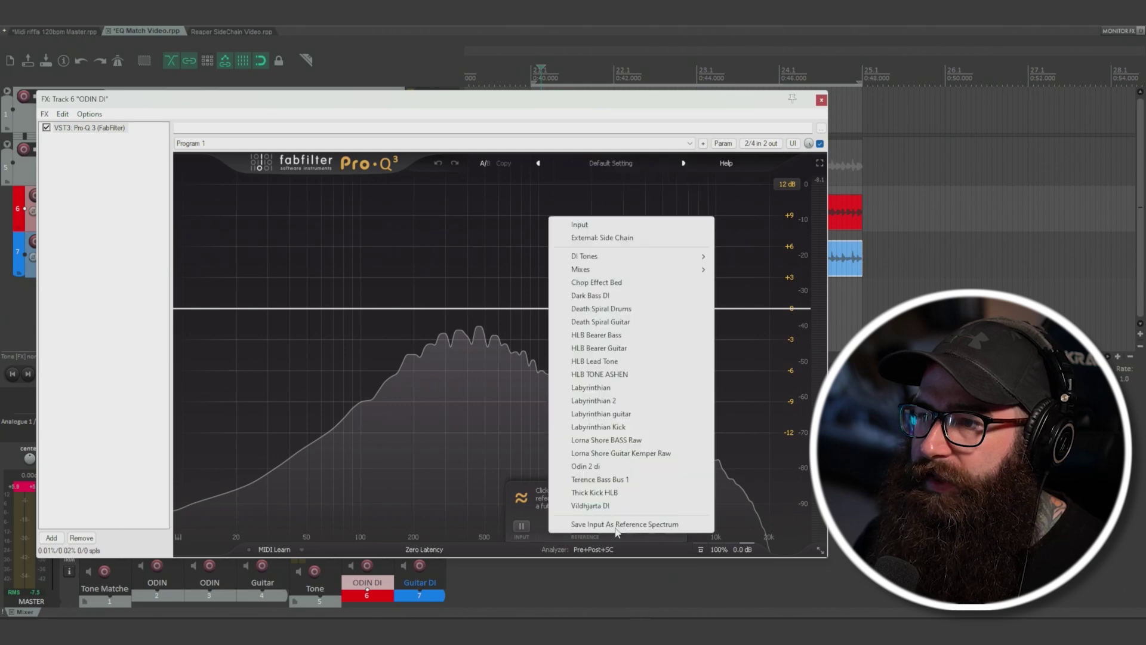
pyautogui.click(694, 528)
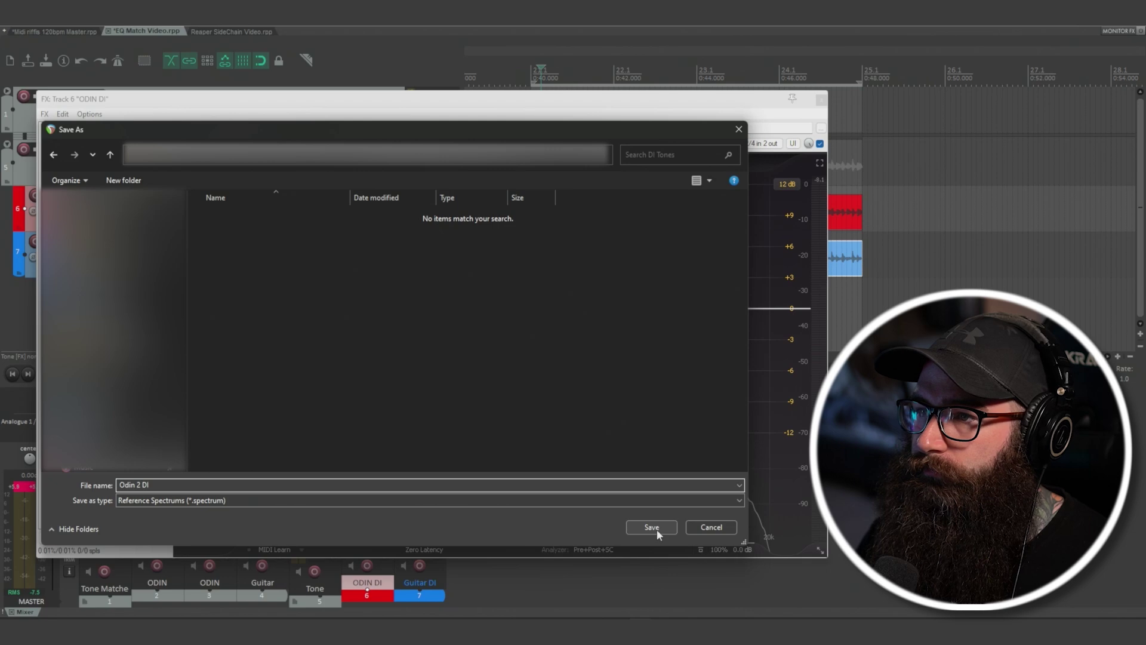
pyautogui.click(657, 529)
pyautogui.click(615, 526)
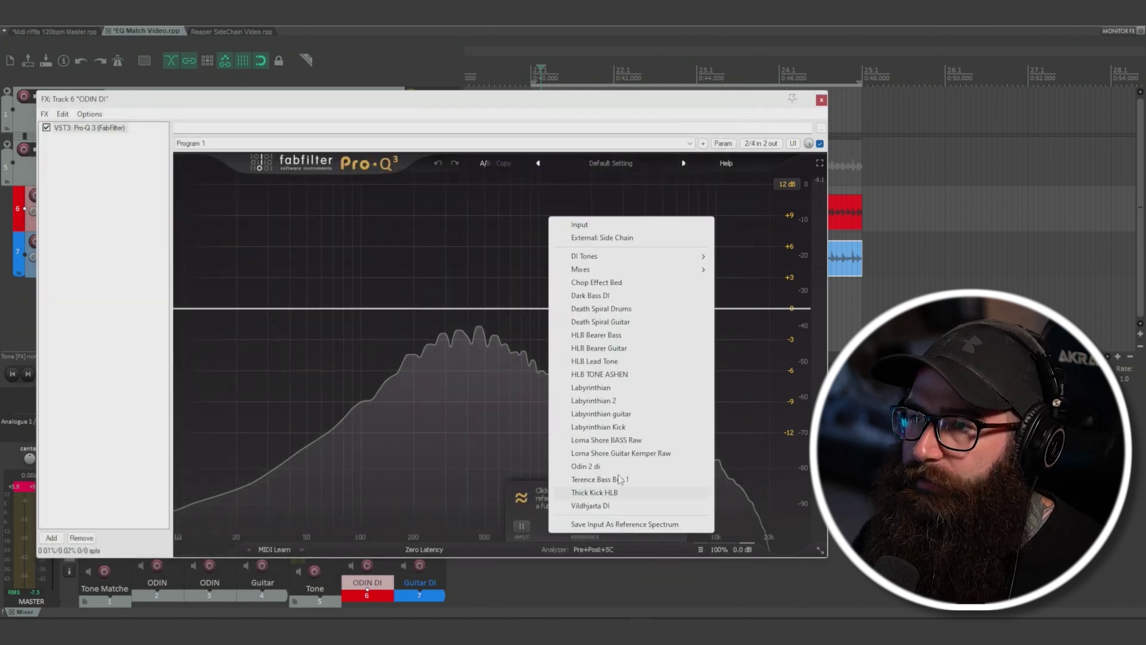
pyautogui.moveTo(644, 259)
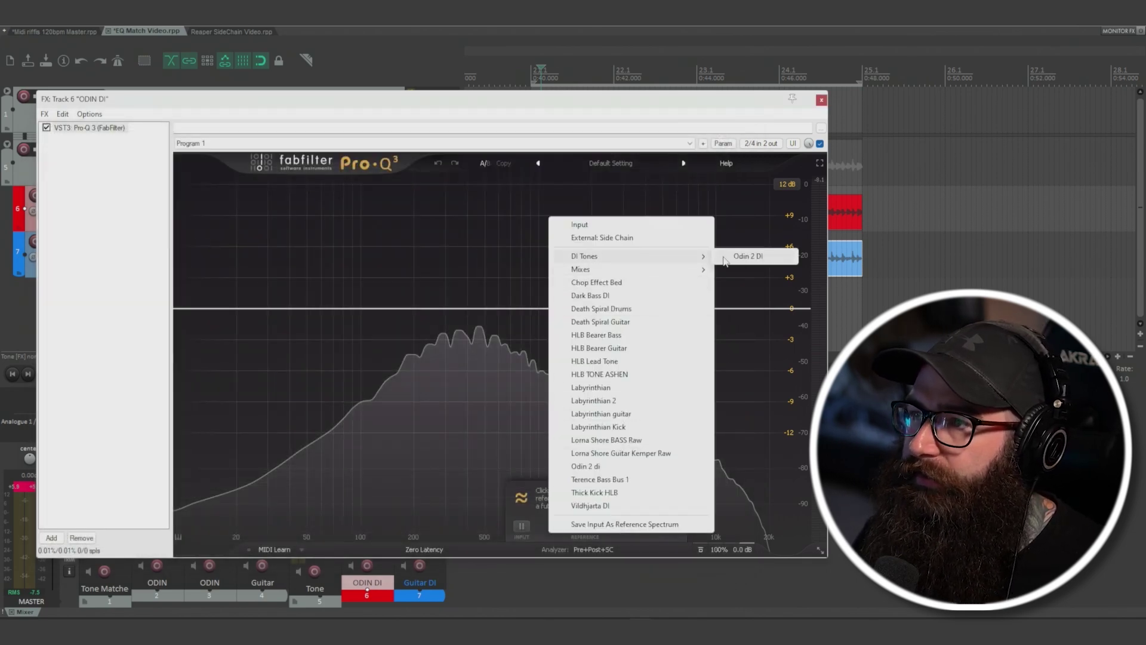
pyautogui.click(494, 260)
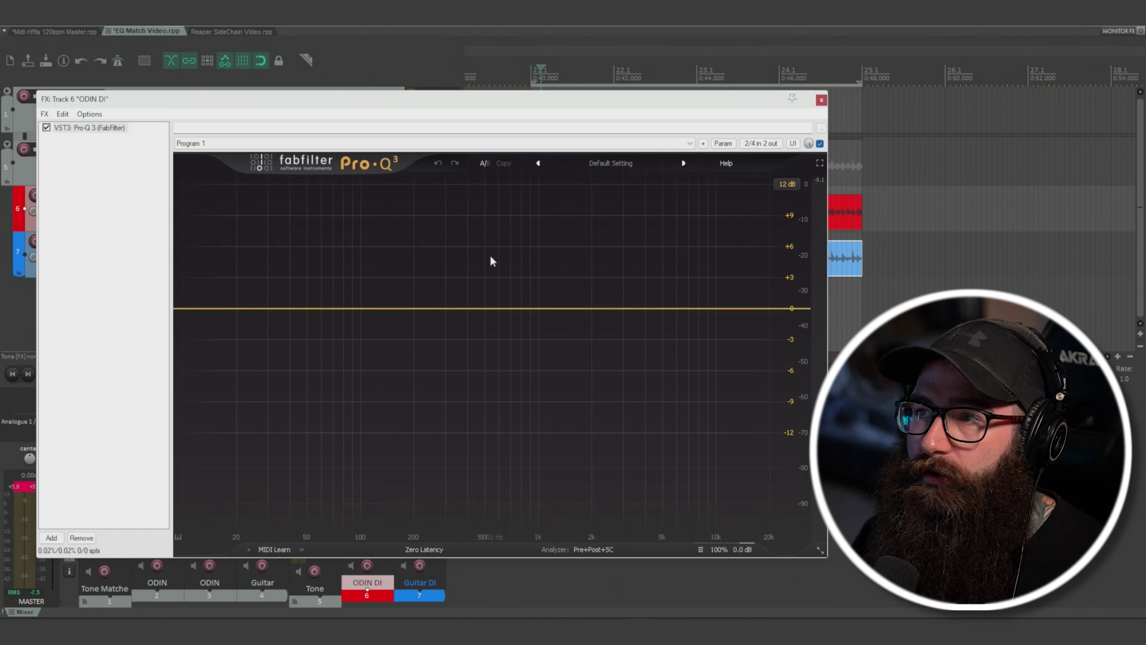
# - Remove Pro-Q 3 from the ODIN DI track and close its effects window
pyautogui.click(99, 129)
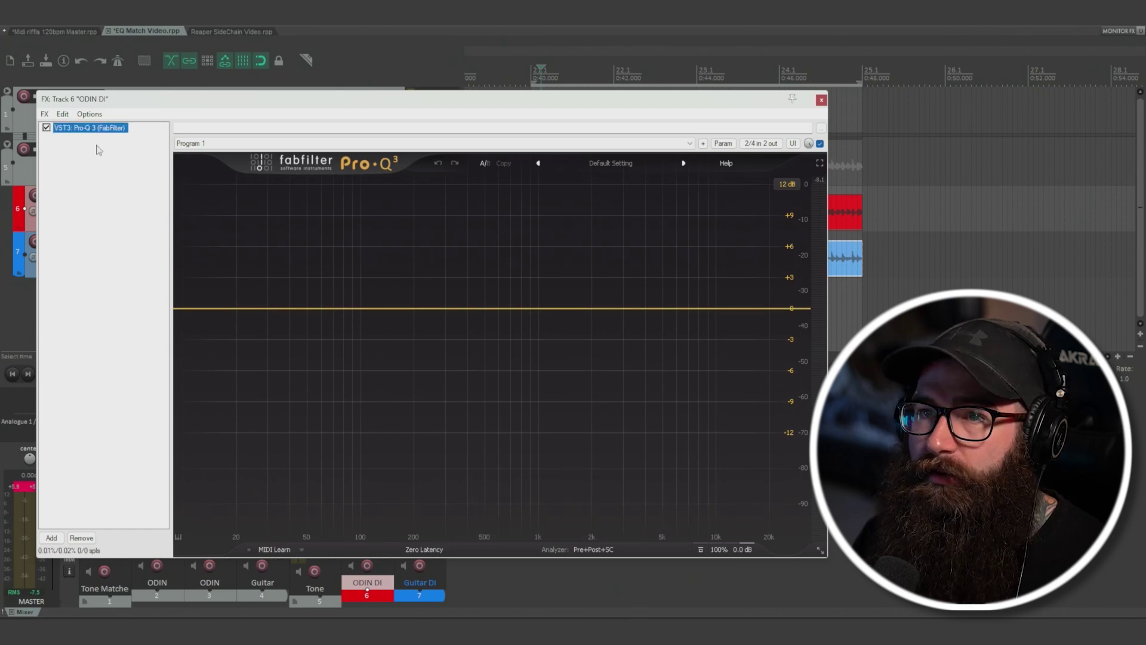
pyautogui.click(82, 538)
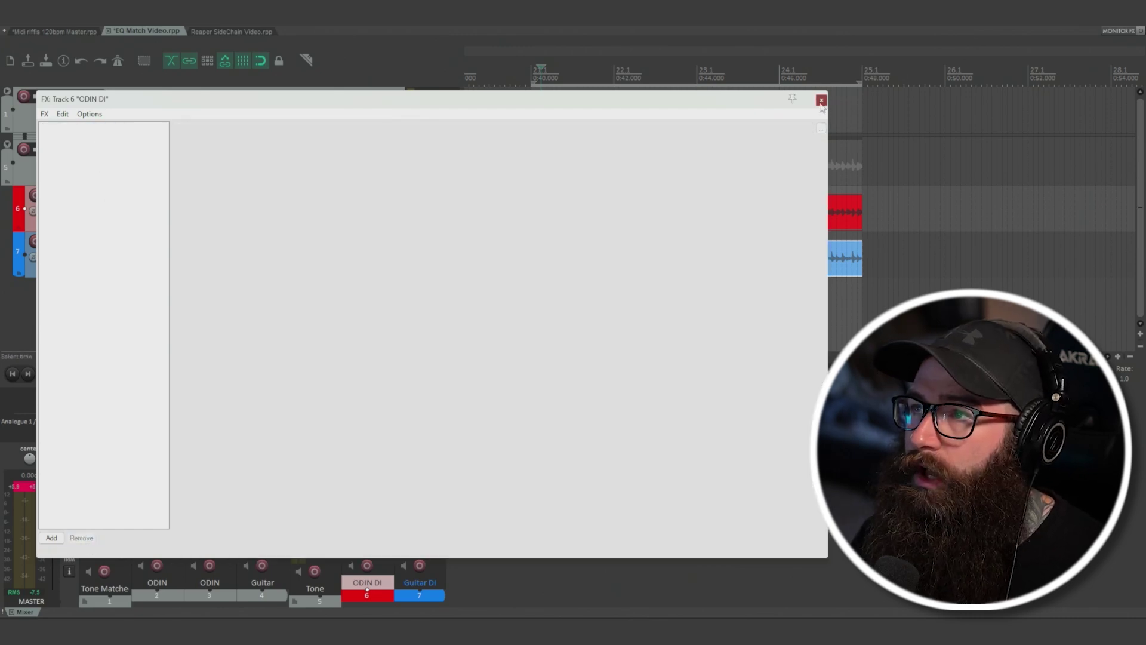
pyautogui.click(822, 100)
# - Add Pro-Q 3 to the Guitar DI track and move its effects window clear of the track names
pyautogui.click(224, 274)
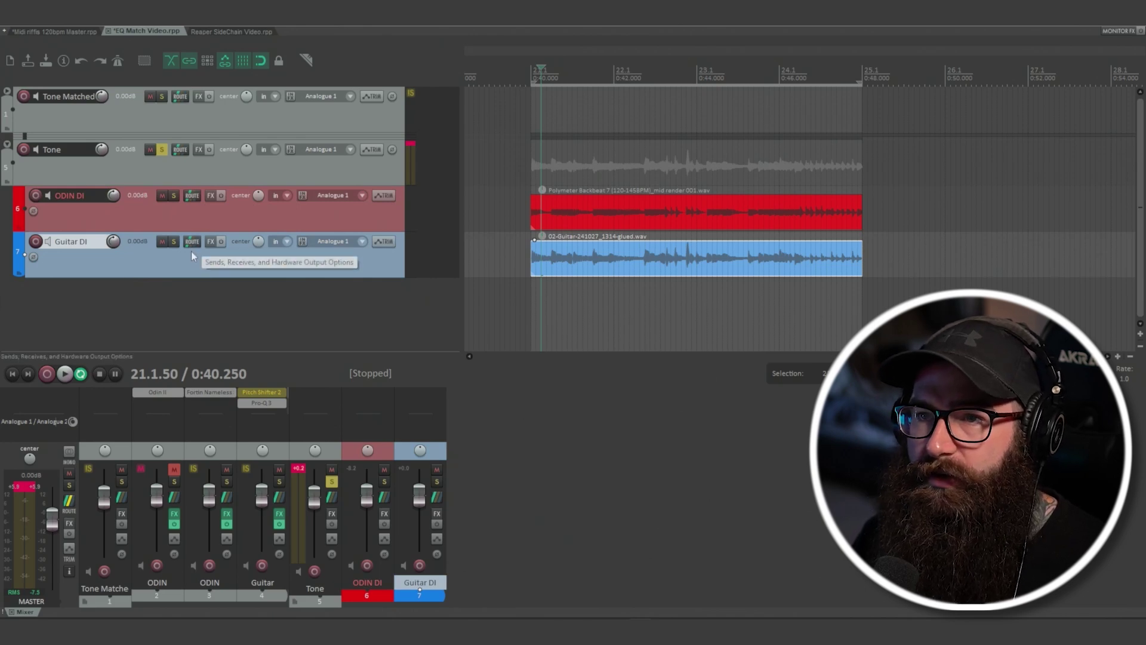
pyautogui.click(210, 241)
pyautogui.moveTo(574, 125); pyautogui.dragTo(536, 111)
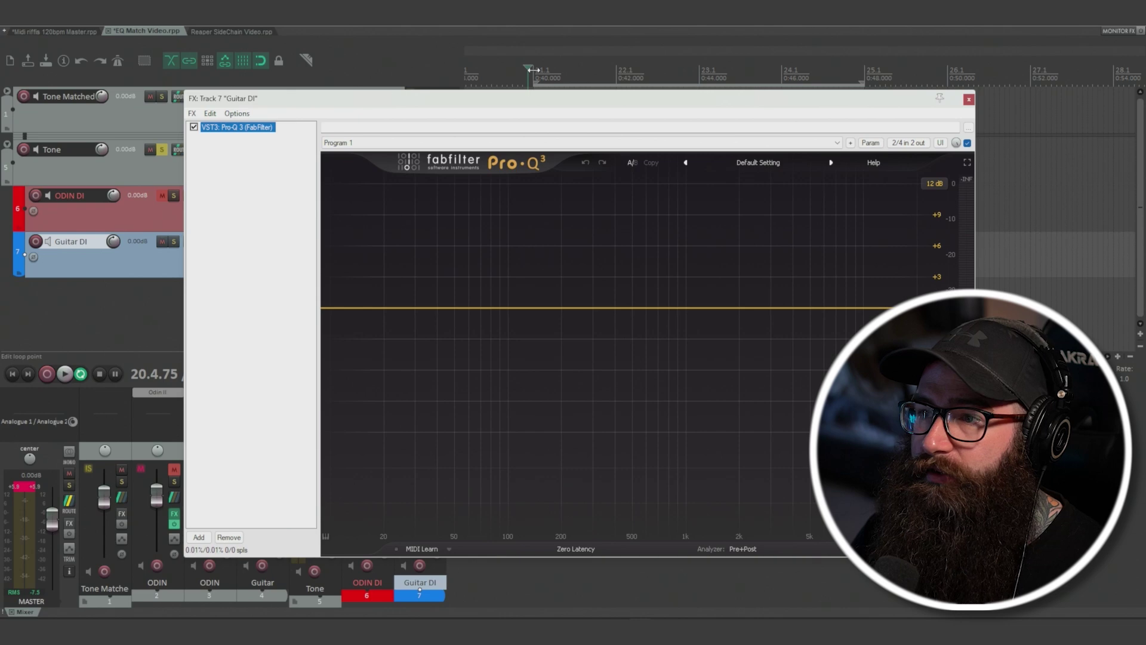
# - Start EQ Match in the Guitar DI track's Pro-Q 3 and load "Odin 2 DI" from DI Tones as the reference
pyautogui.click(753, 550)
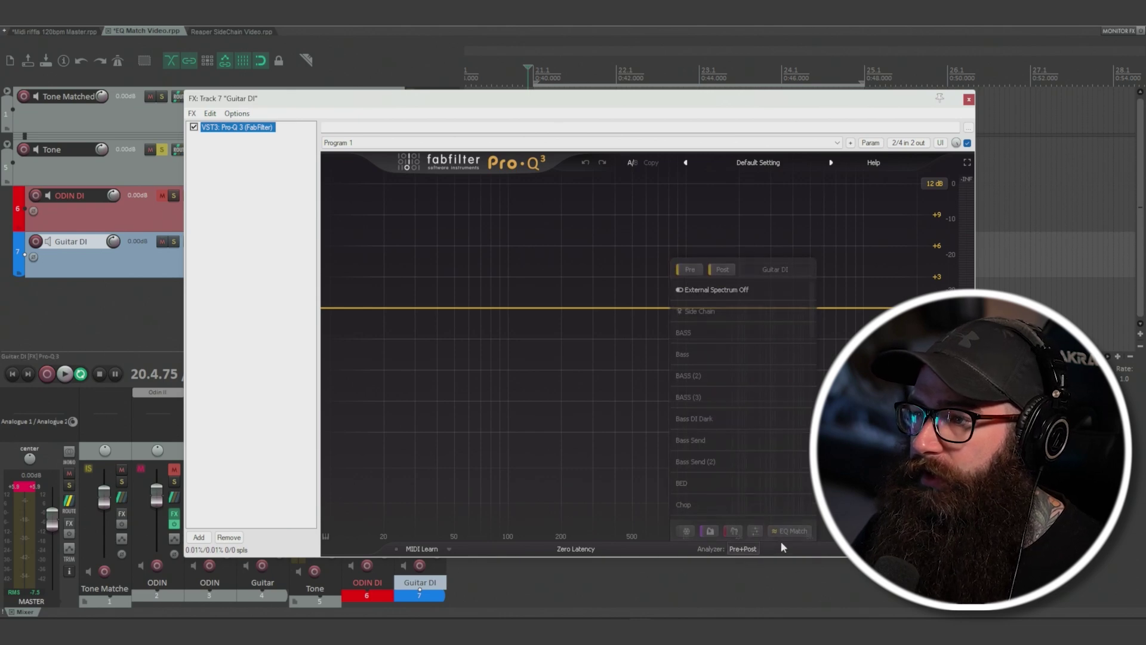
pyautogui.click(759, 552)
pyautogui.click(758, 550)
pyautogui.click(788, 534)
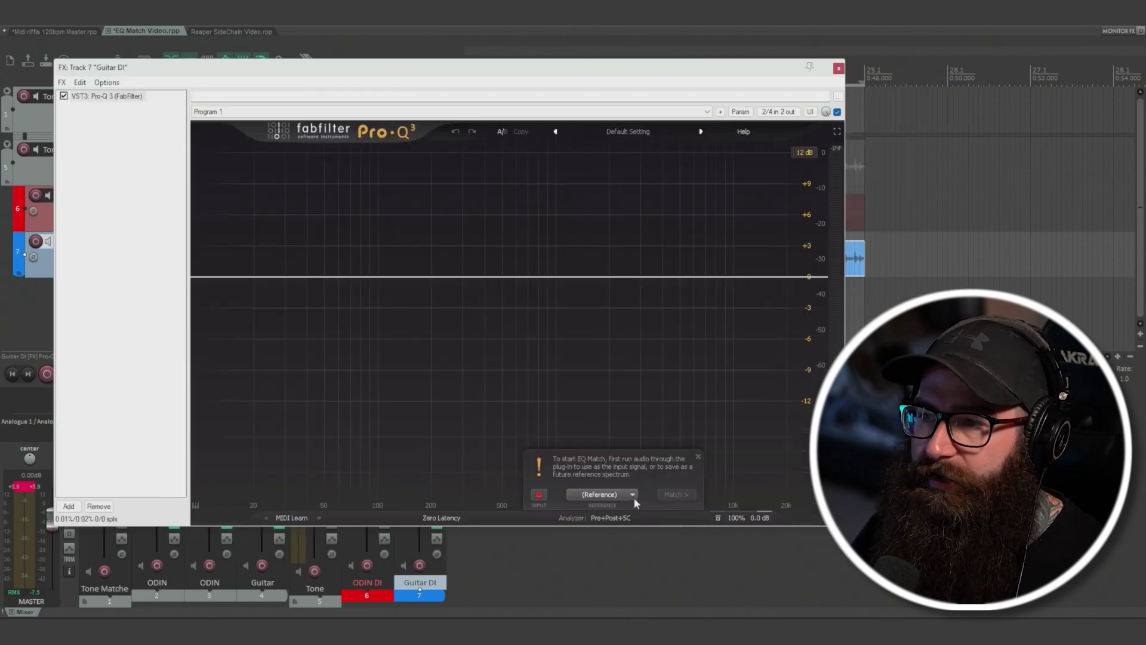
pyautogui.click(632, 495)
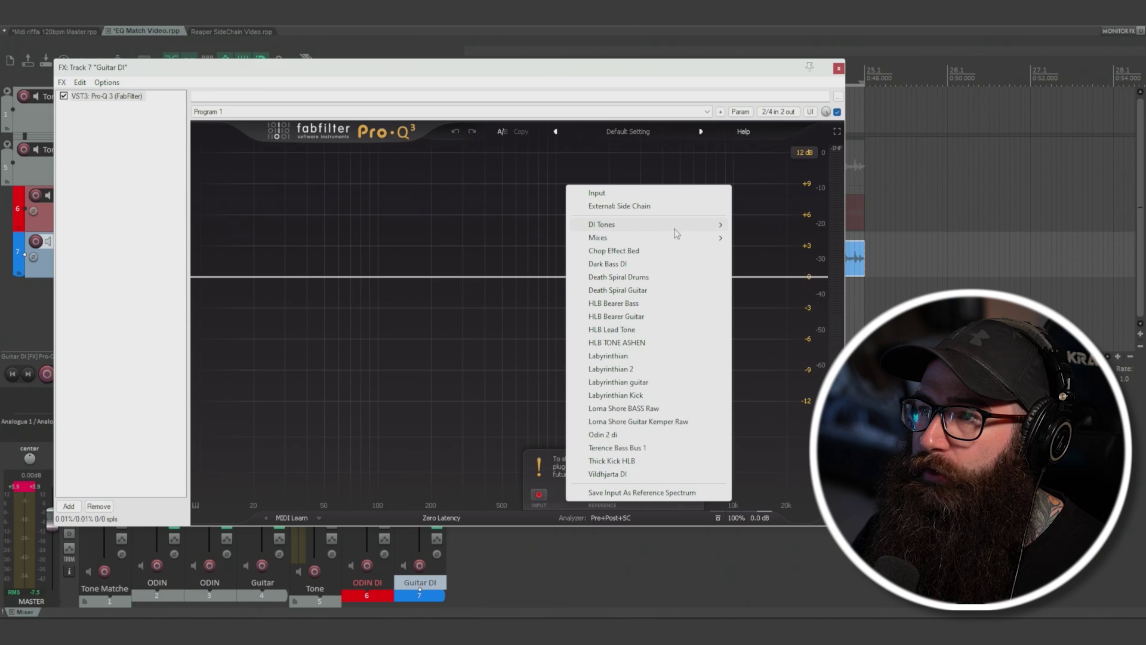
pyautogui.moveTo(676, 233)
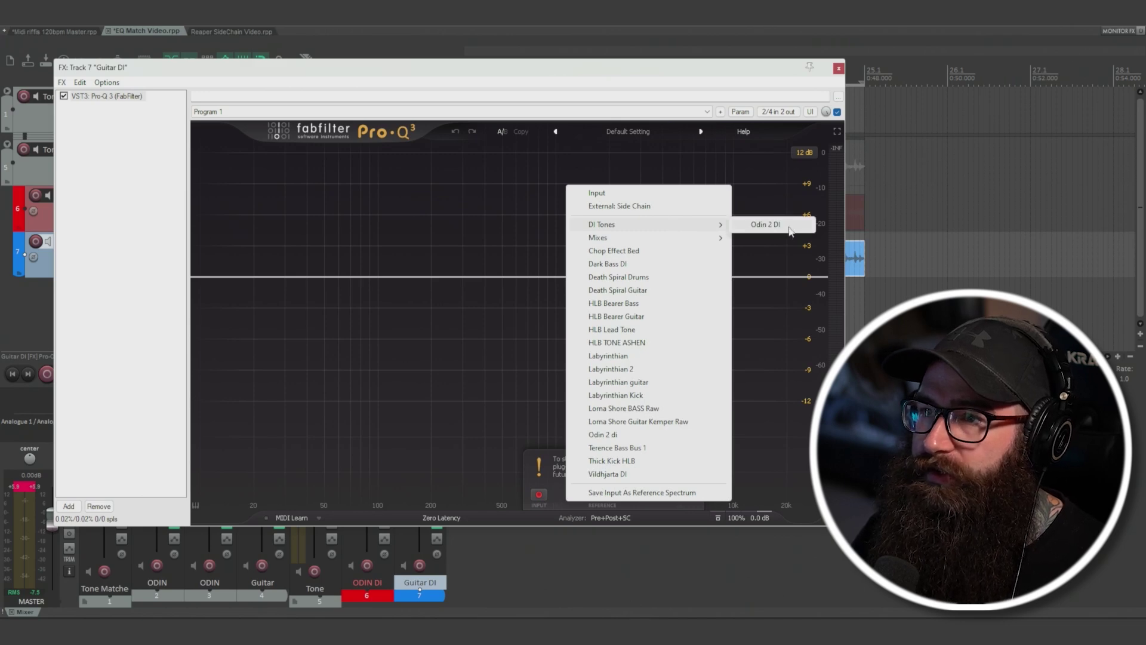
pyautogui.click(770, 224)
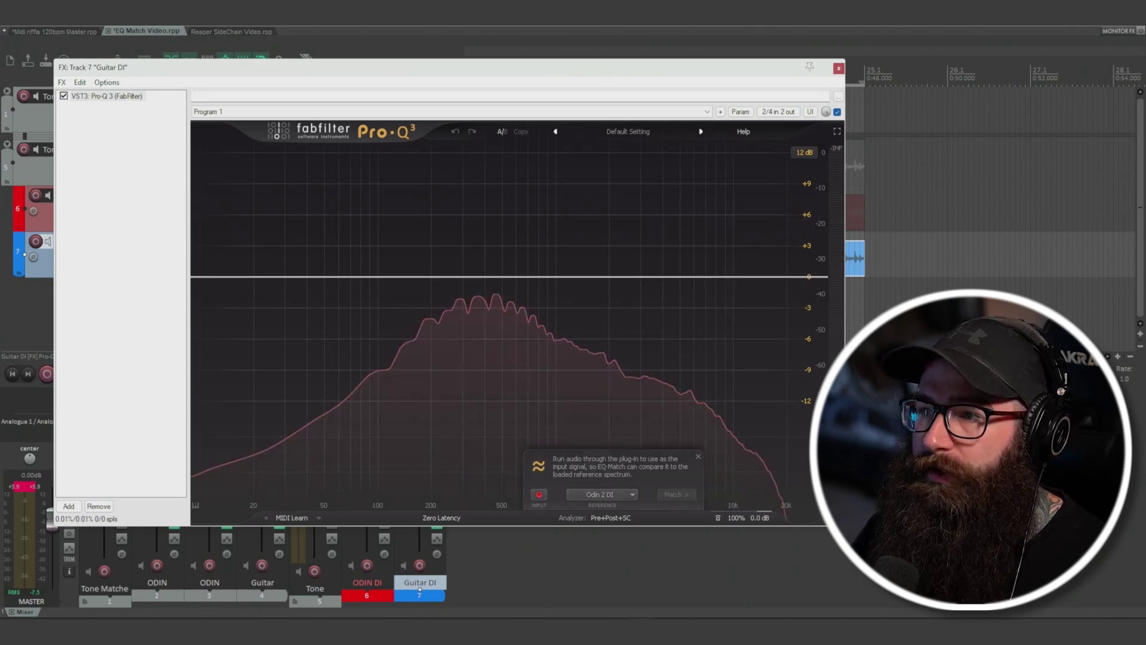
# - Enable Auto Gain in Pro-Q 3 and play the Guitar DI so EQ Match analyzes its input signal
pyautogui.moveTo(750, 518)
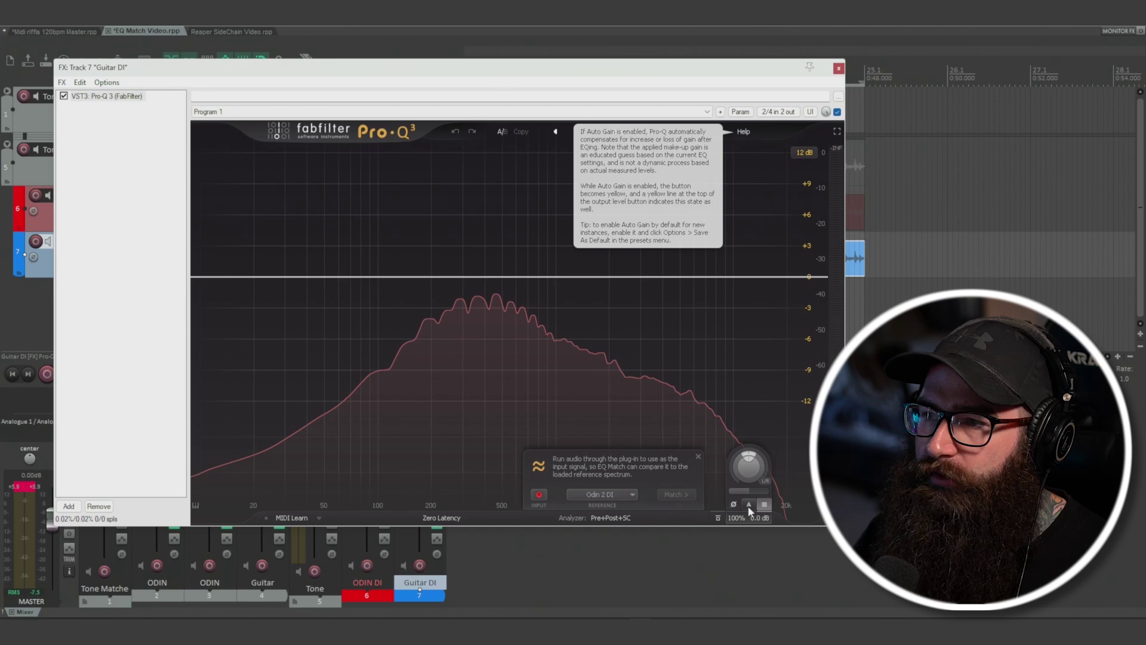
pyautogui.click(748, 505)
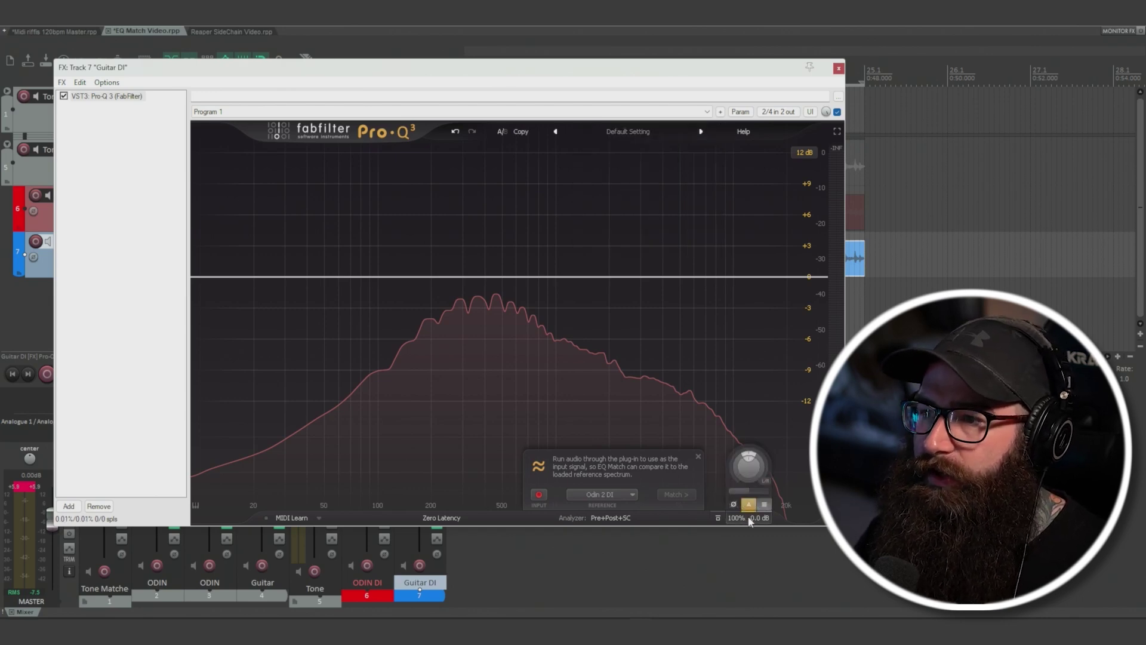
pyautogui.press('space')
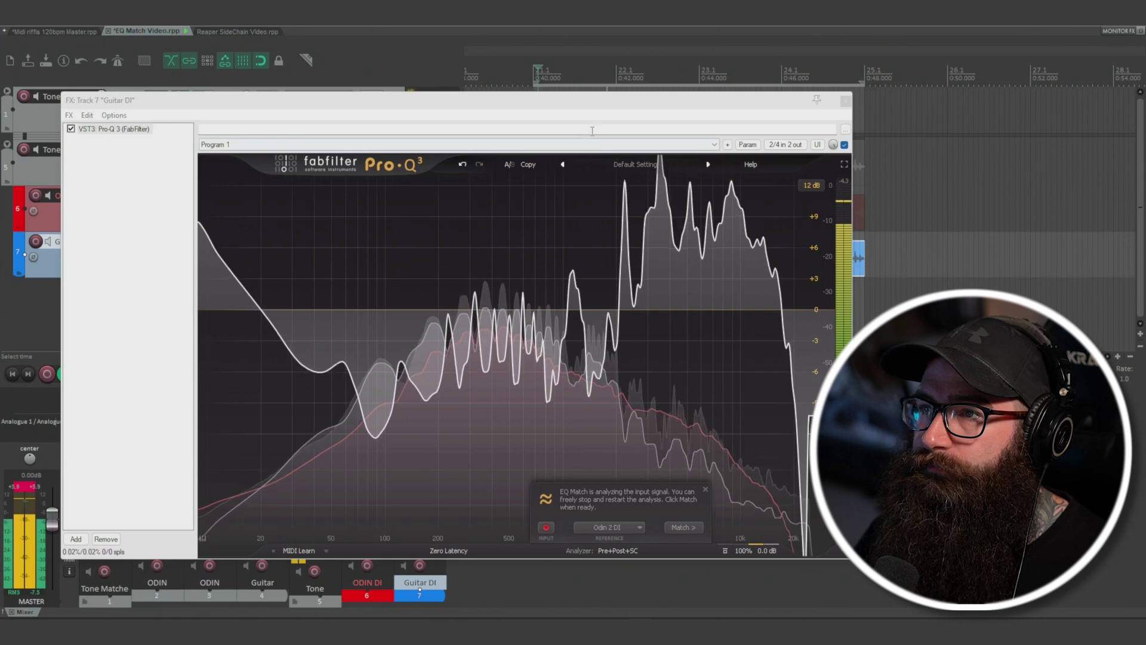
pyautogui.moveTo(569, 105); pyautogui.dragTo(570, 93)
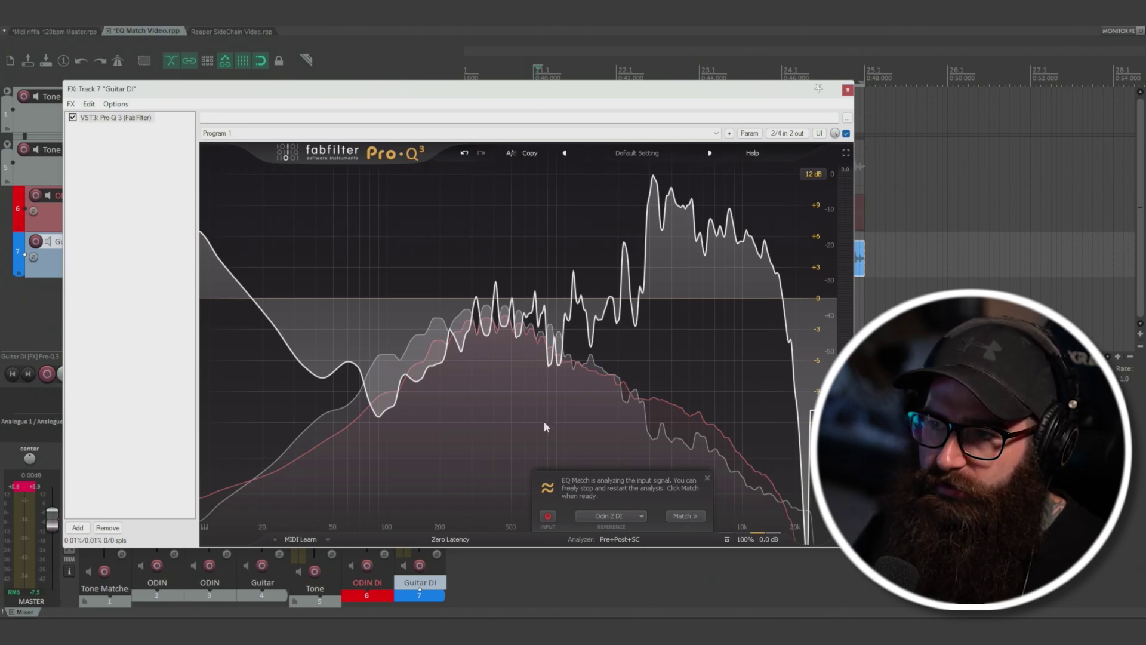
# - Match the Guitar DI to the reference, try different band counts, and finish the match with 13 bands
pyautogui.click(700, 517)
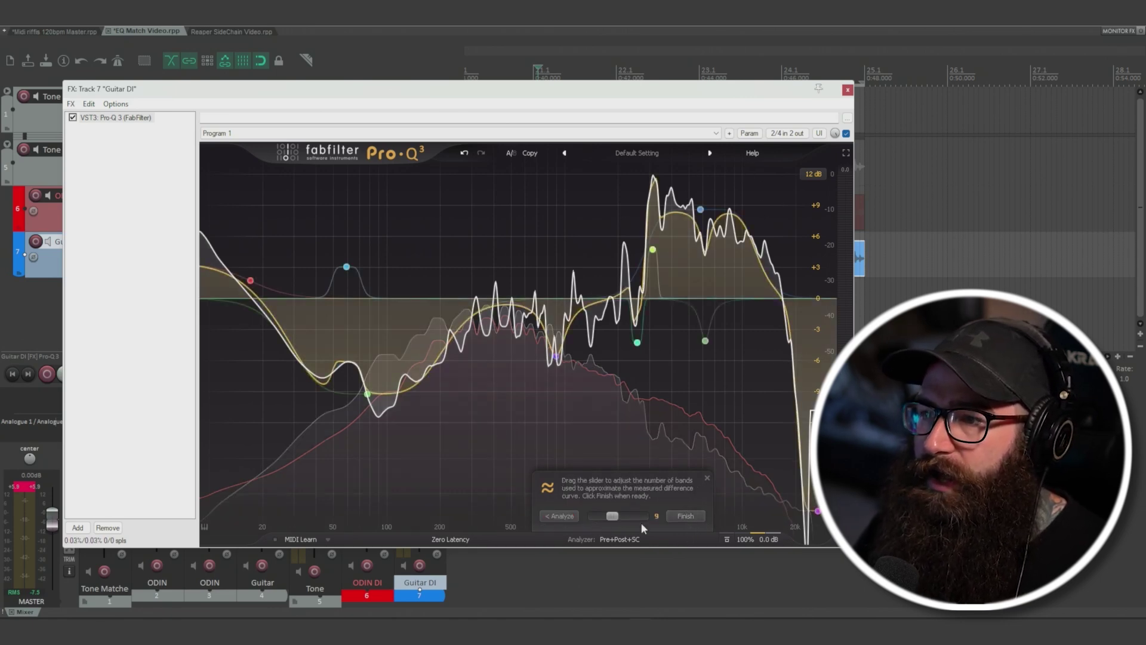
pyautogui.moveTo(613, 517)
pyautogui.mouseDown()
pyautogui.moveTo(582, 518)
pyautogui.moveTo(658, 519)
pyautogui.moveTo(600, 529)
pyautogui.mouseUp()
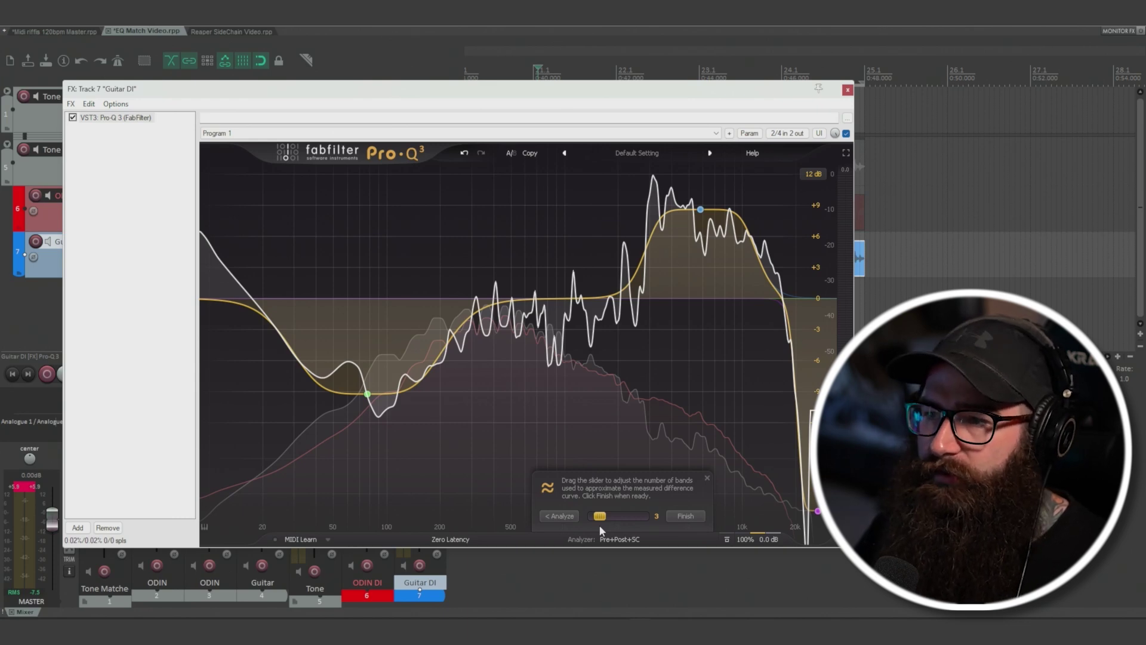
pyautogui.moveTo(600, 526); pyautogui.dragTo(627, 523)
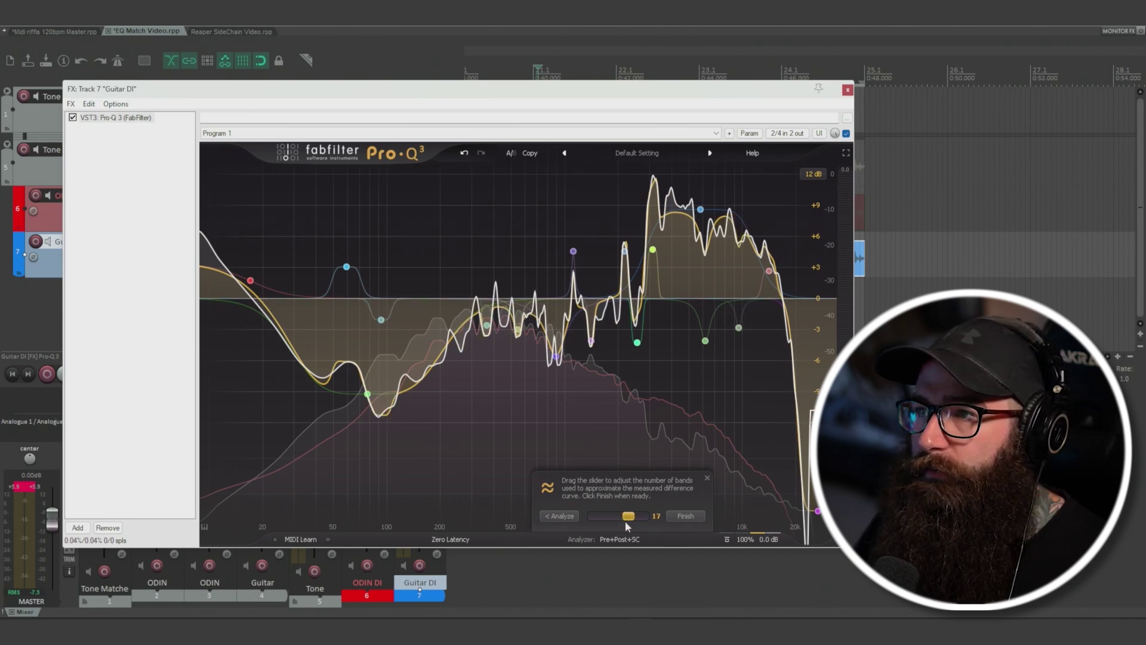
pyautogui.moveTo(626, 523); pyautogui.dragTo(622, 522)
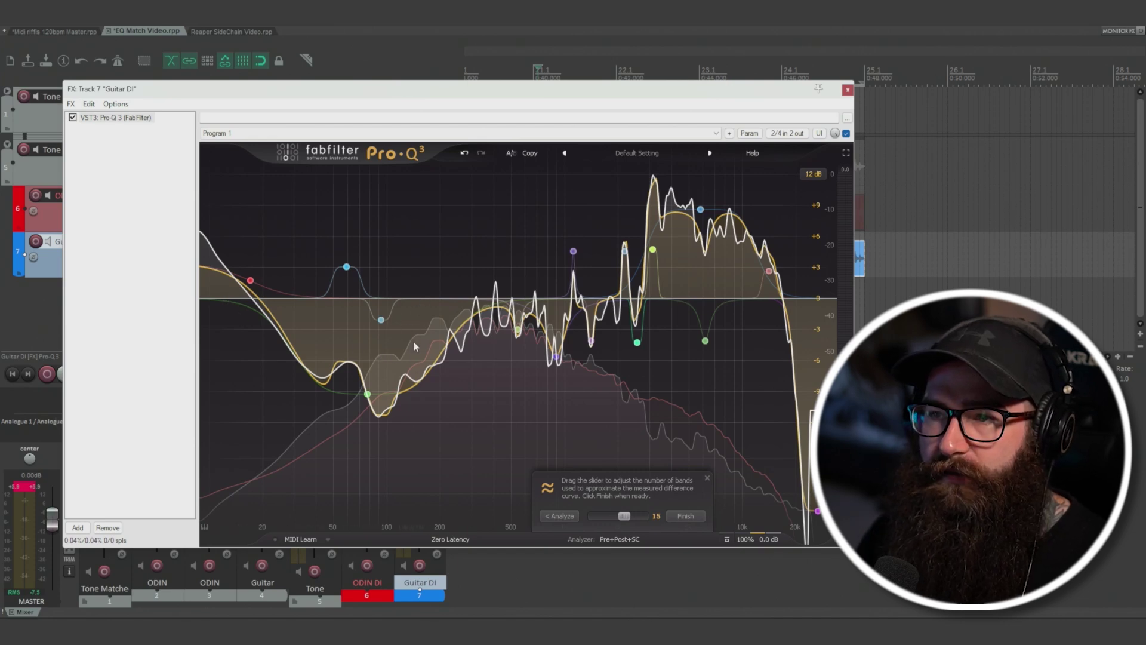
pyautogui.moveTo(623, 516); pyautogui.dragTo(619, 522)
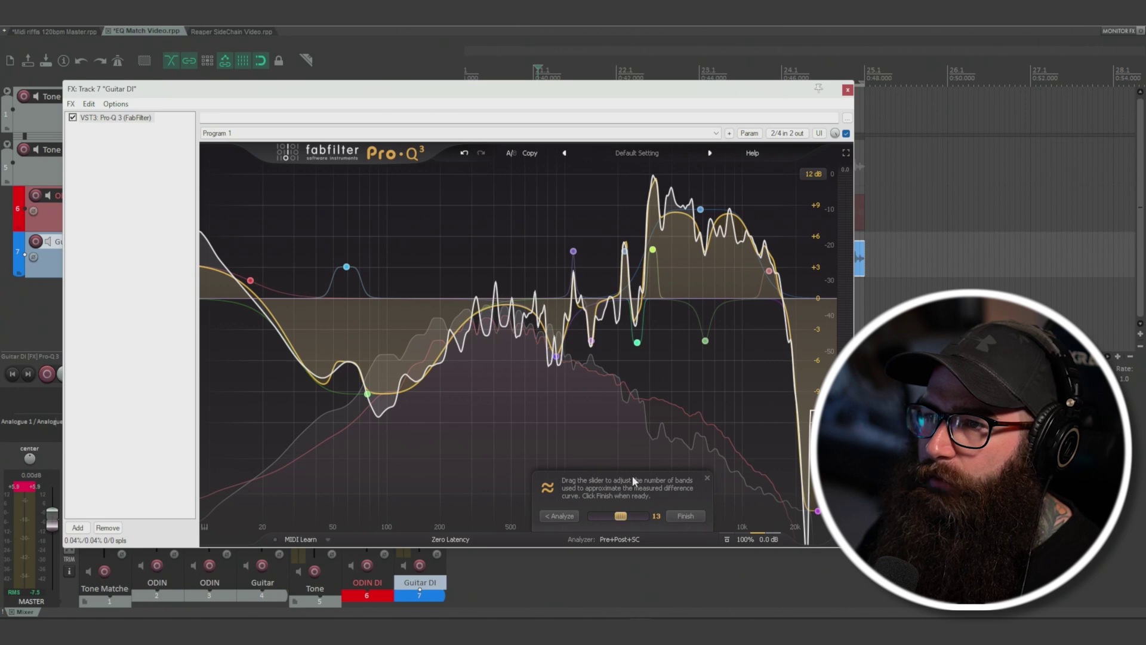
pyautogui.click(686, 517)
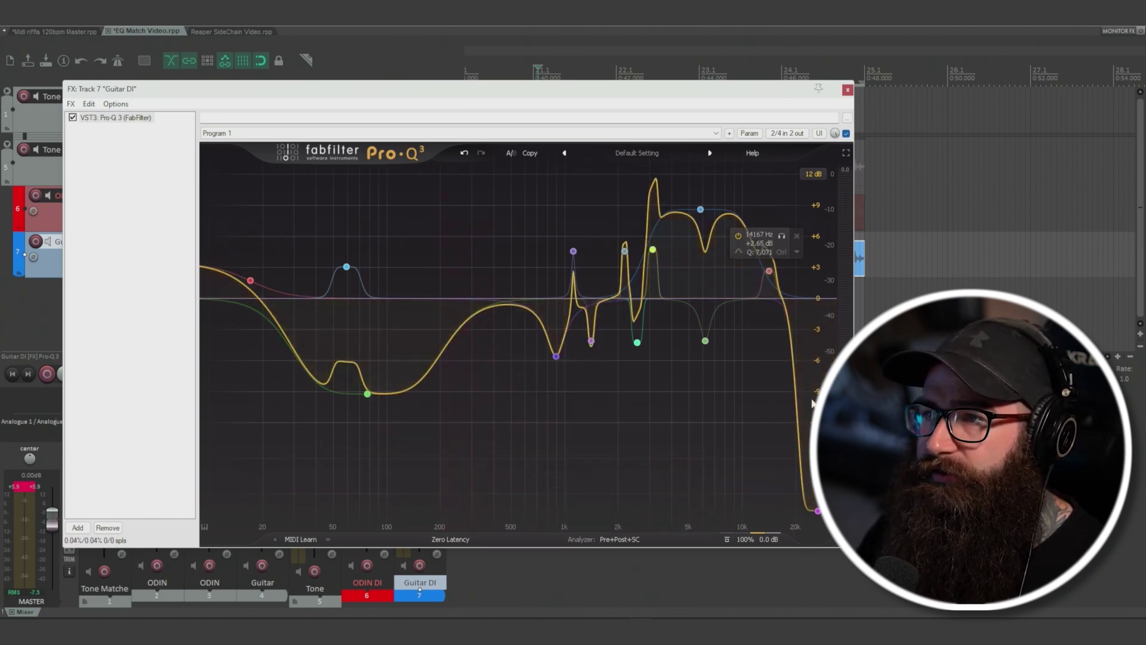
# - Switch the matched curve's display range to 30 dB and return it to 12 dB
pyautogui.moveTo(562, 352)
pyautogui.click(828, 173)
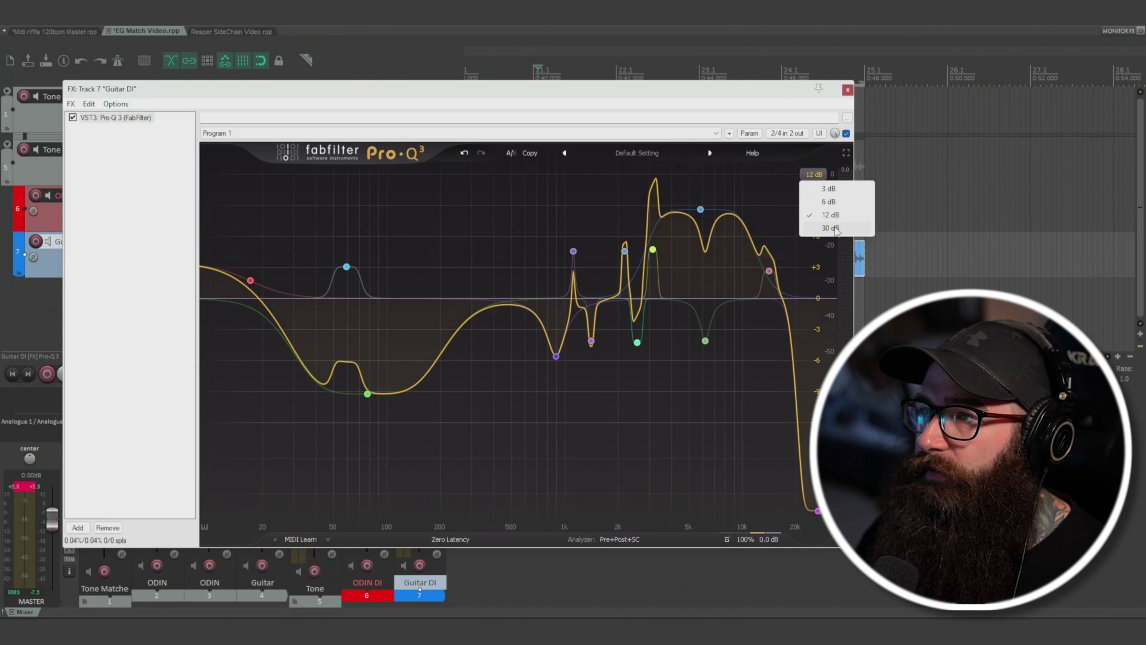
pyautogui.click(830, 227)
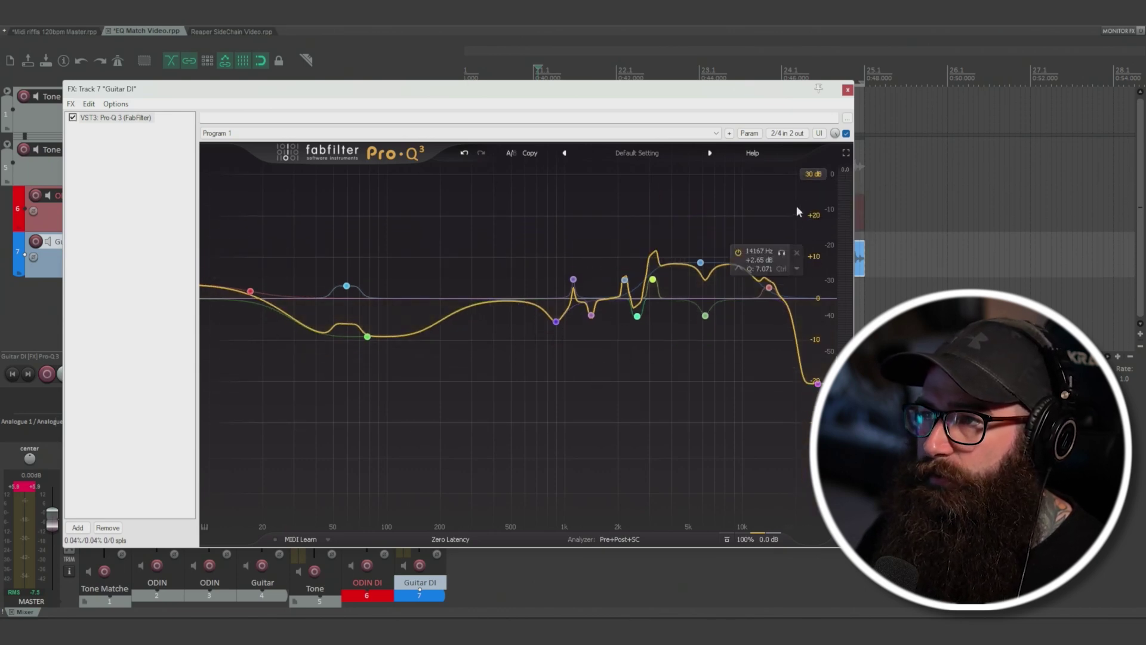
pyautogui.click(812, 174)
pyautogui.click(830, 214)
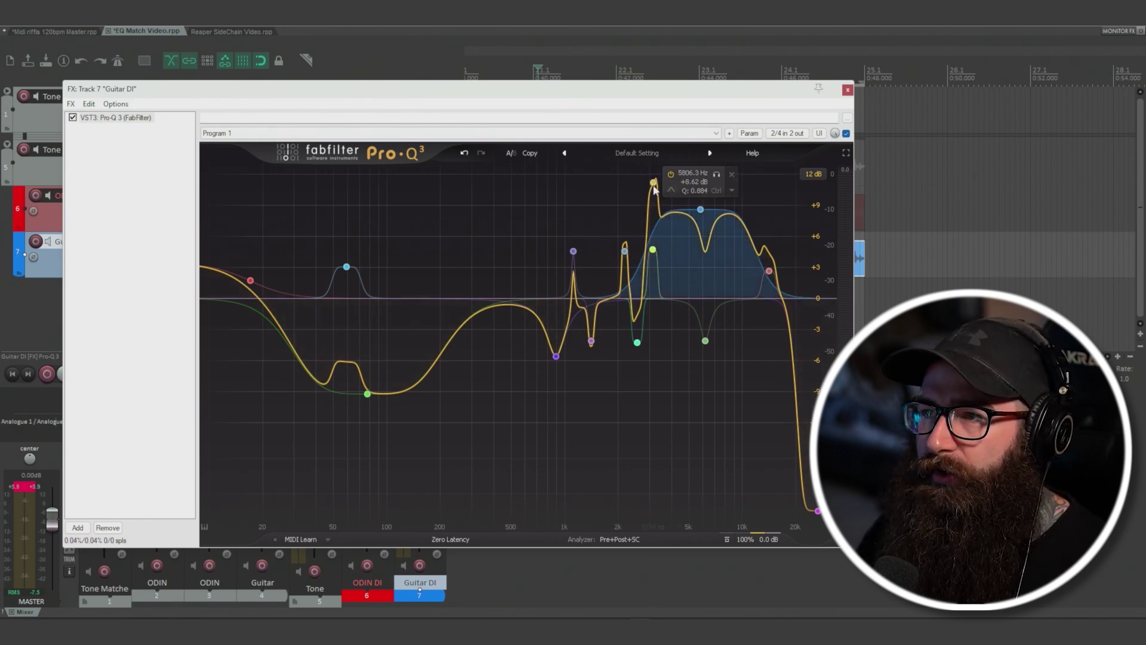
# - Bypass the matched bands near 60 Hz, 1.1 kHz, 2.2 kHz, 3 kHz and 6 kHz, and move the effects window aside
pyautogui.click(653, 250)
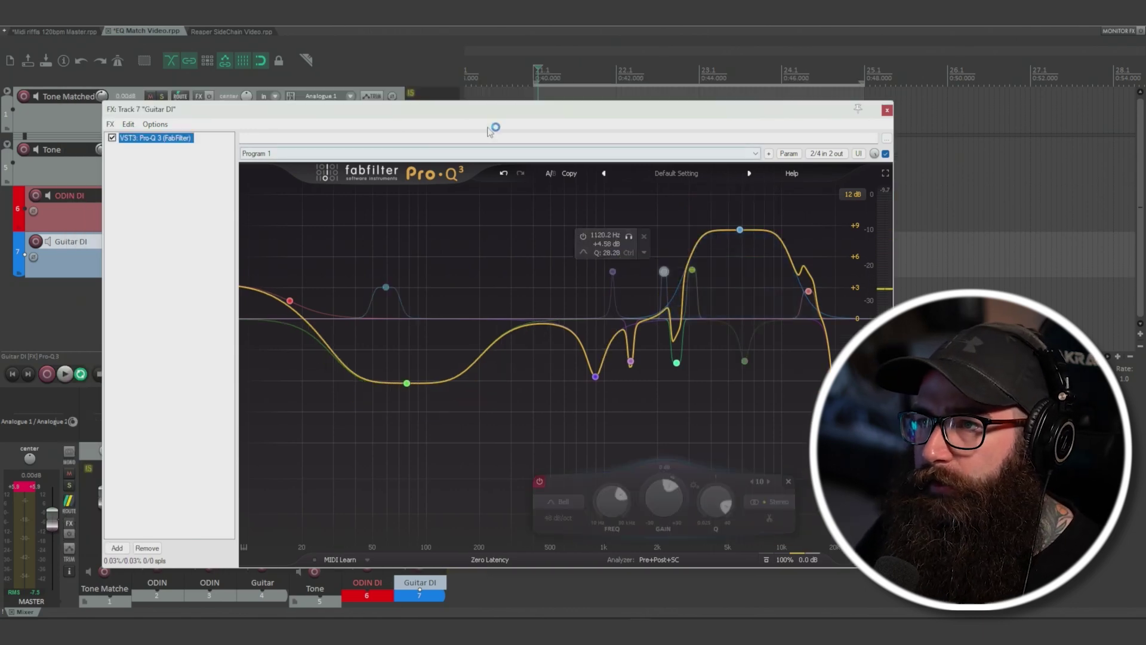
pyautogui.moveTo(481, 115); pyautogui.dragTo(690, 115)
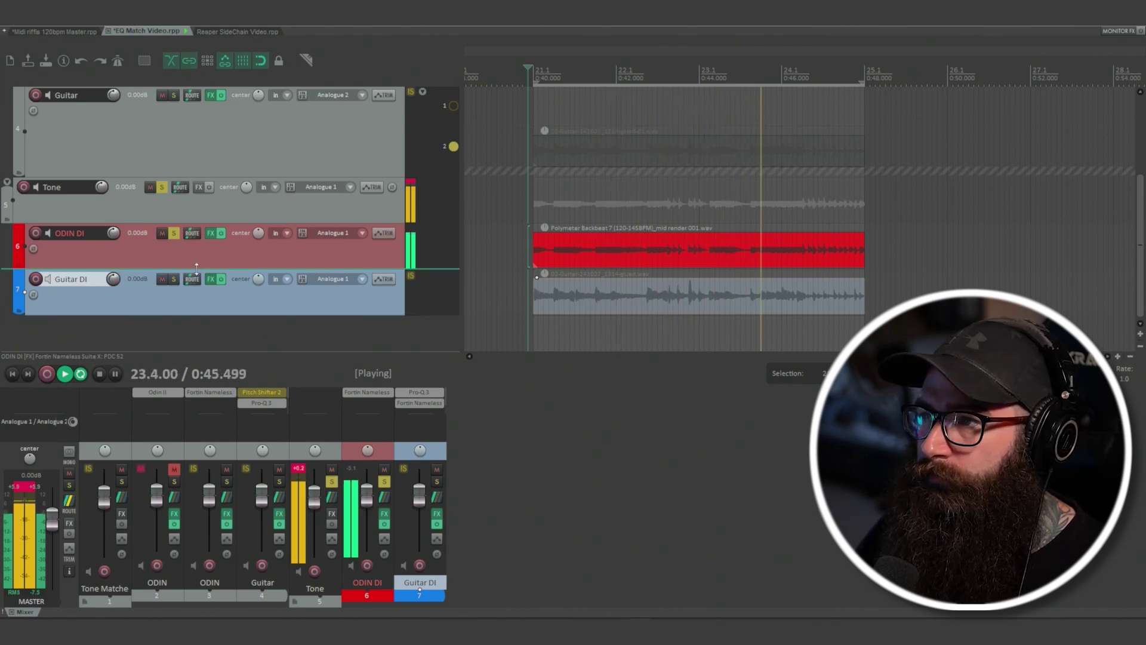
# - Compare the ODIN DI and matched Guitar DI tones by playing them soloed in turn, ending with Guitar DI soloed
pyautogui.press('space')
pyautogui.click(223, 300)
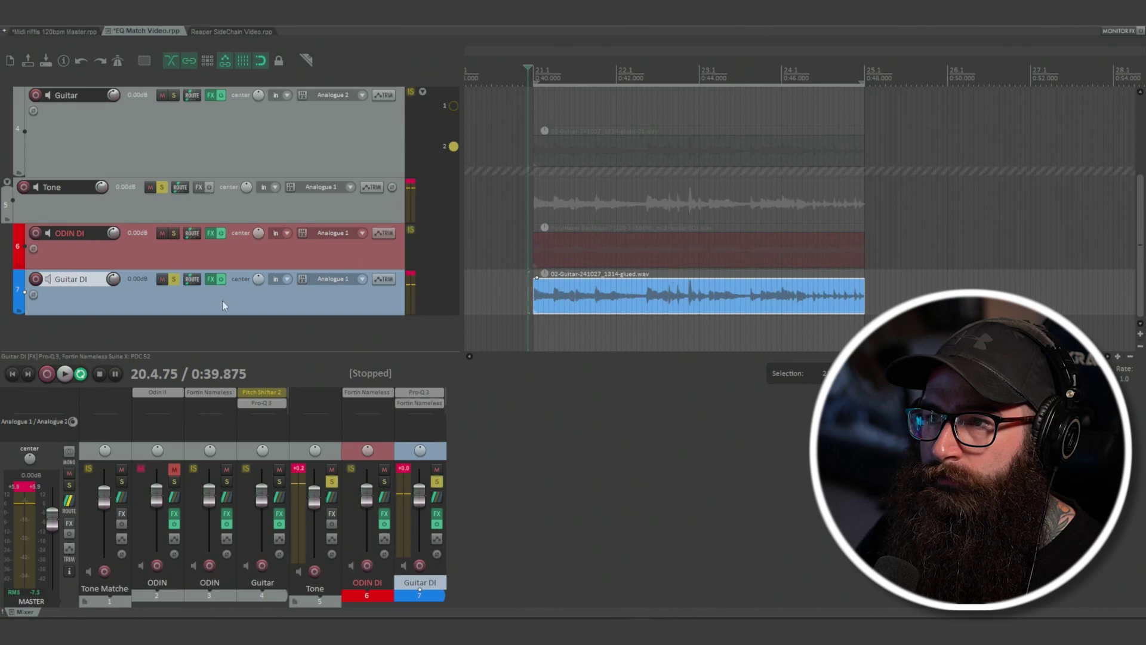
pyautogui.press('space')
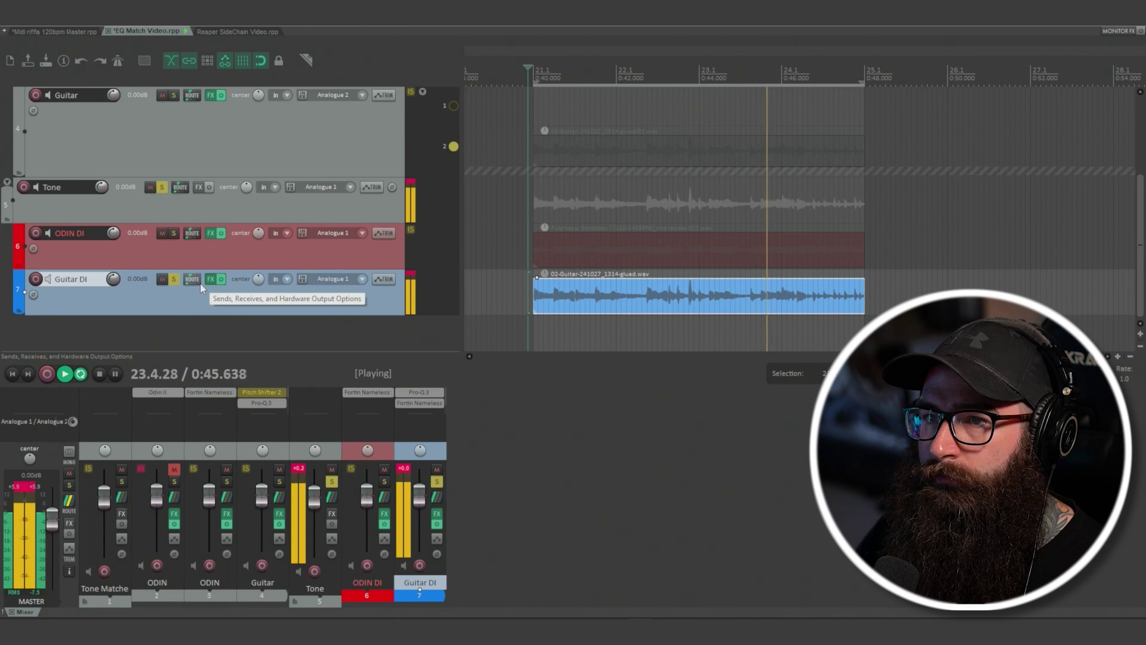
pyautogui.click(175, 279)
pyautogui.press('space')
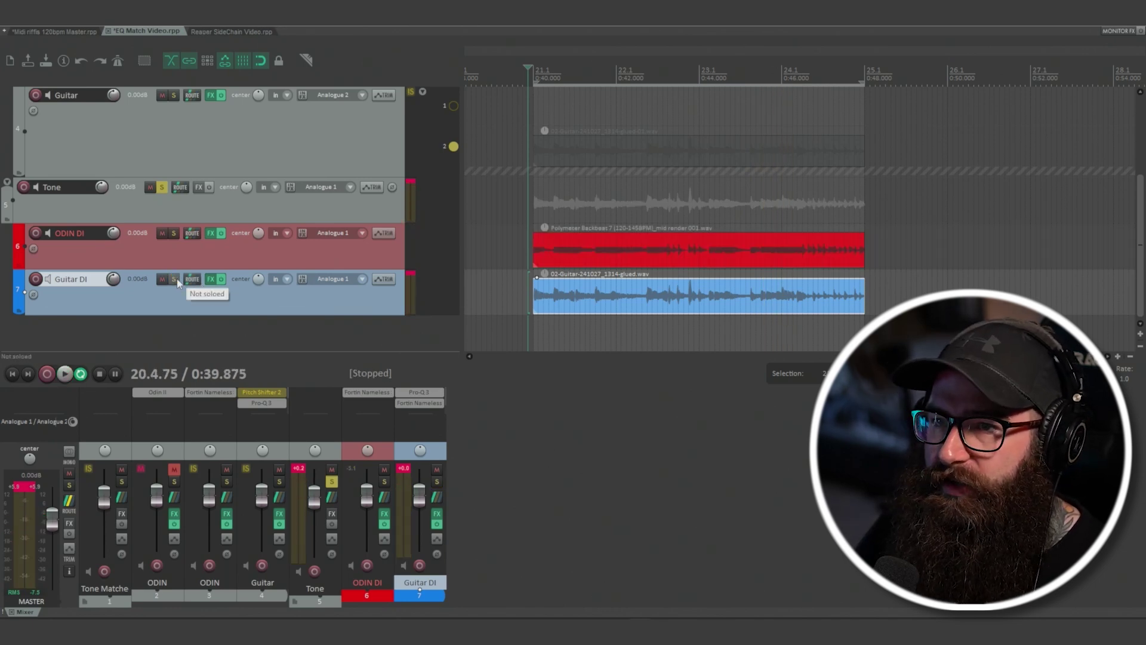
pyautogui.click(175, 279)
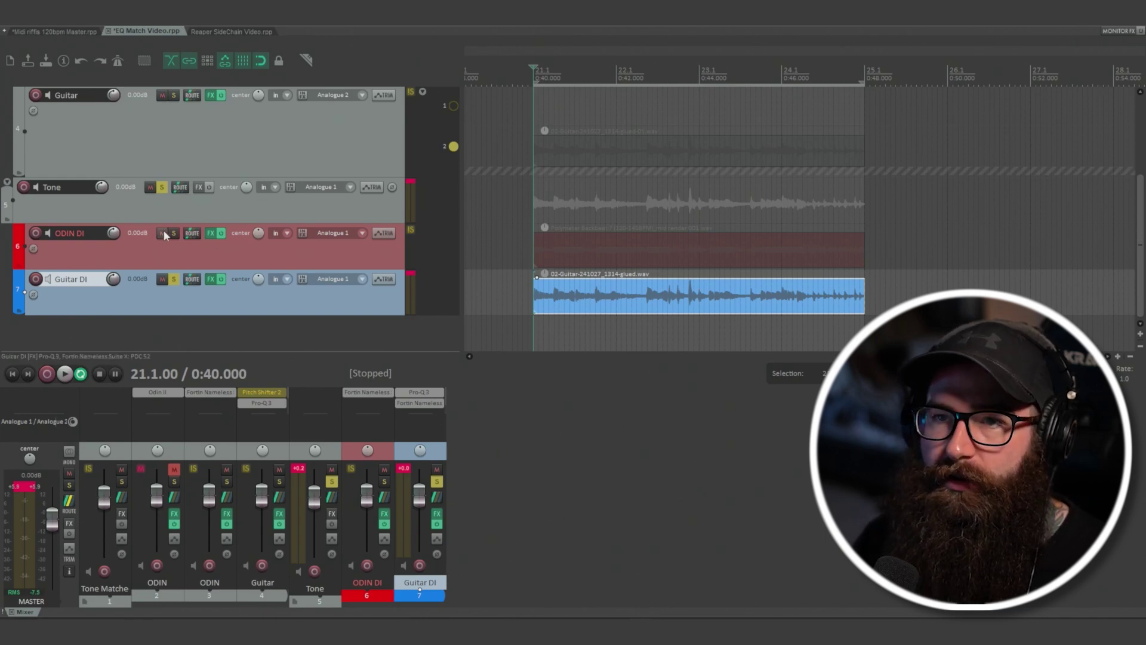
# - Examine the Pro-Q 3 curves before and after Fortin Nameless in the Guitar track's effects chain, and close its window
pyautogui.scroll(3, 174, 239)
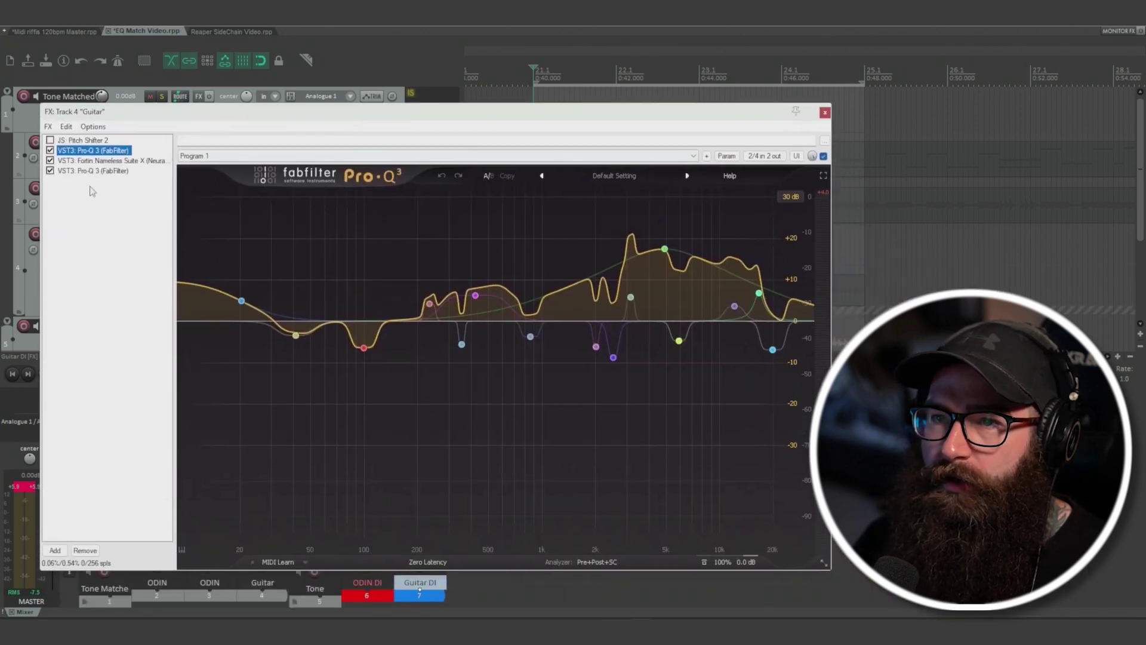
pyautogui.click(92, 171)
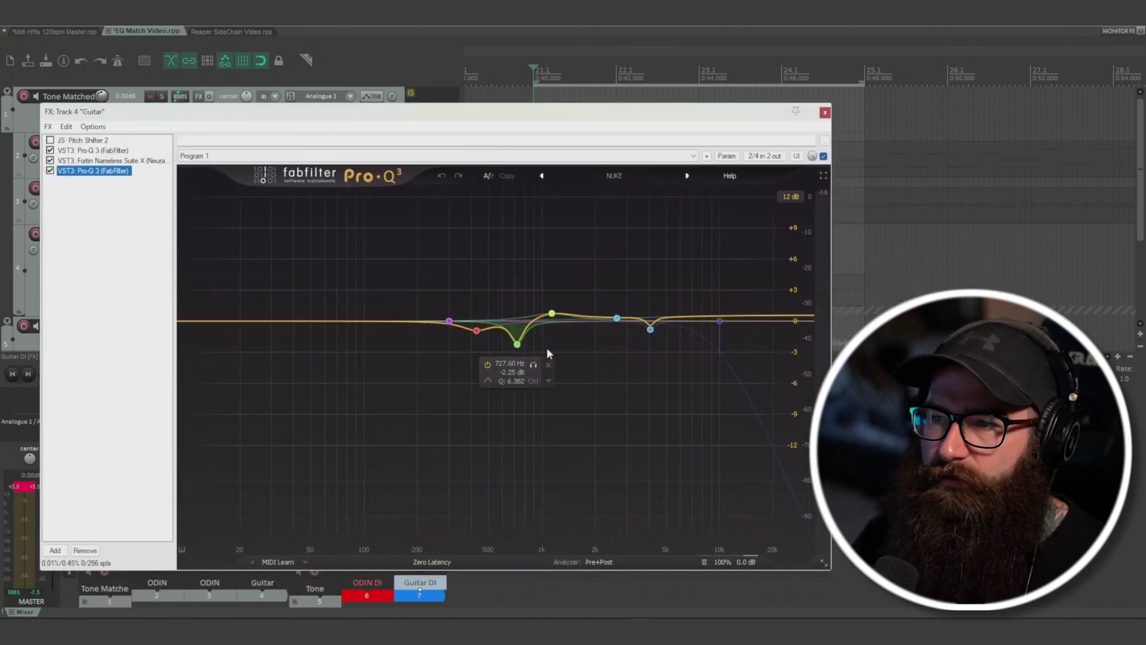
pyautogui.click(825, 113)
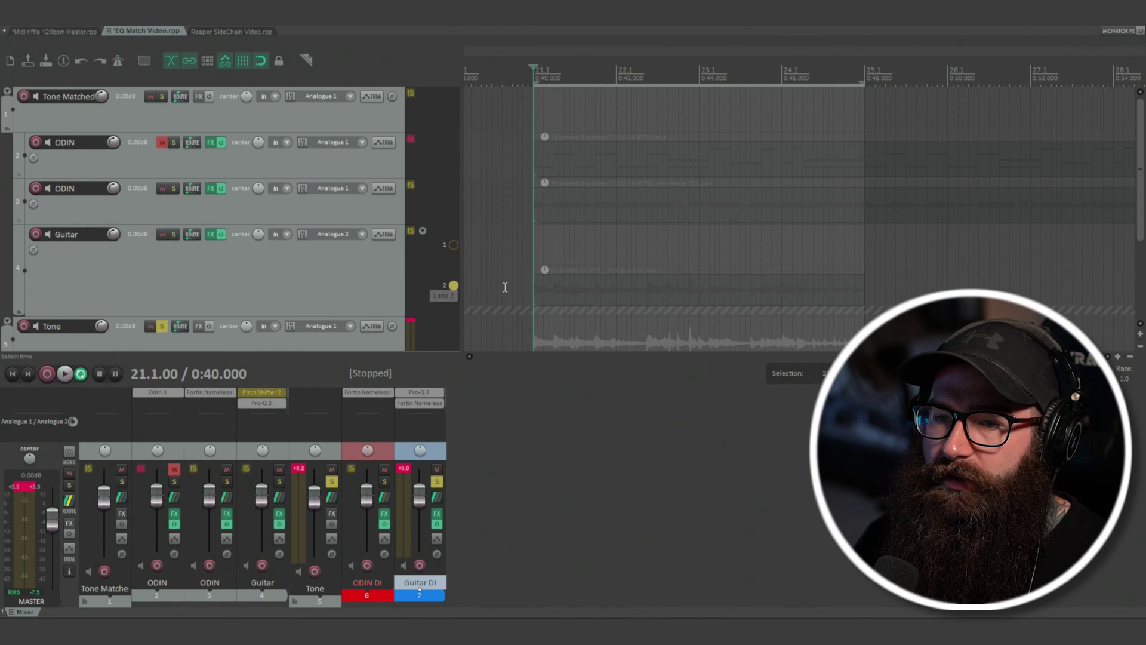
# - Switch to the 120bpm Master project and examine the Tone Match Pro-Q 3 on the Drums folder track
pyautogui.click(44, 33)
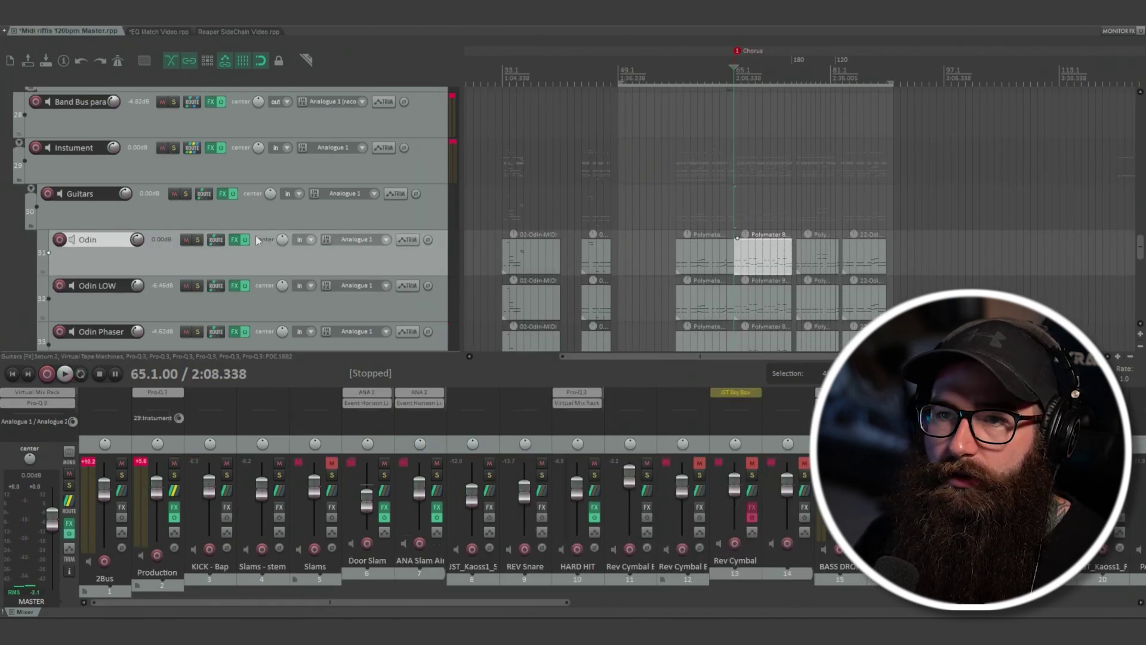
pyautogui.scroll(-6, 265, 242)
pyautogui.scroll(-1, 265, 242)
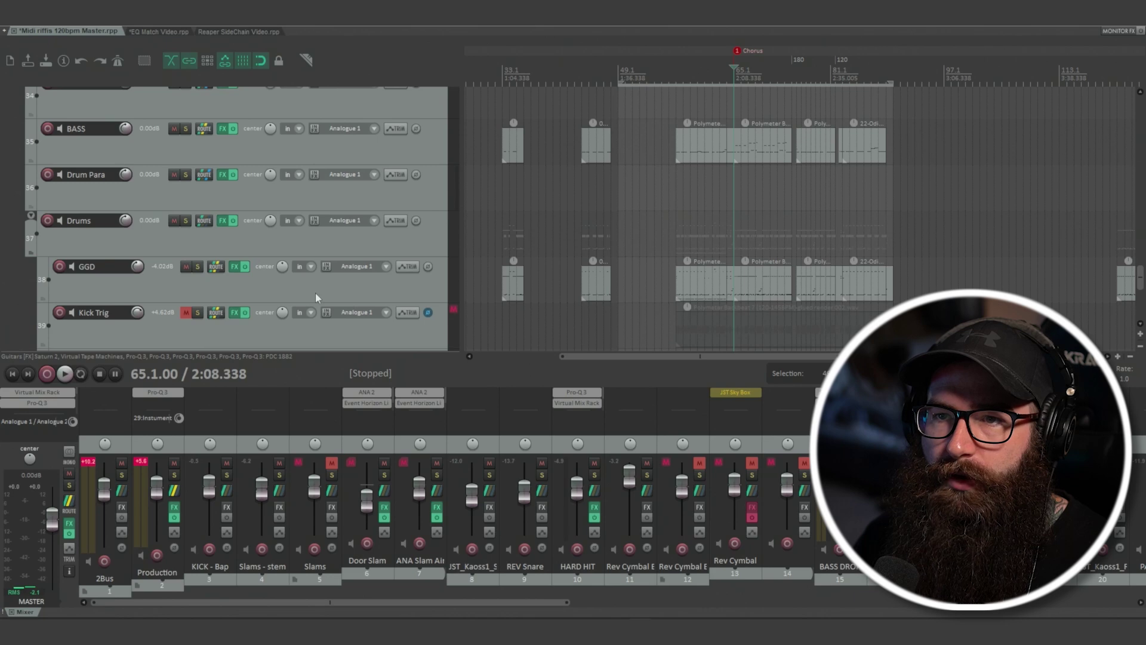
pyautogui.click(222, 220)
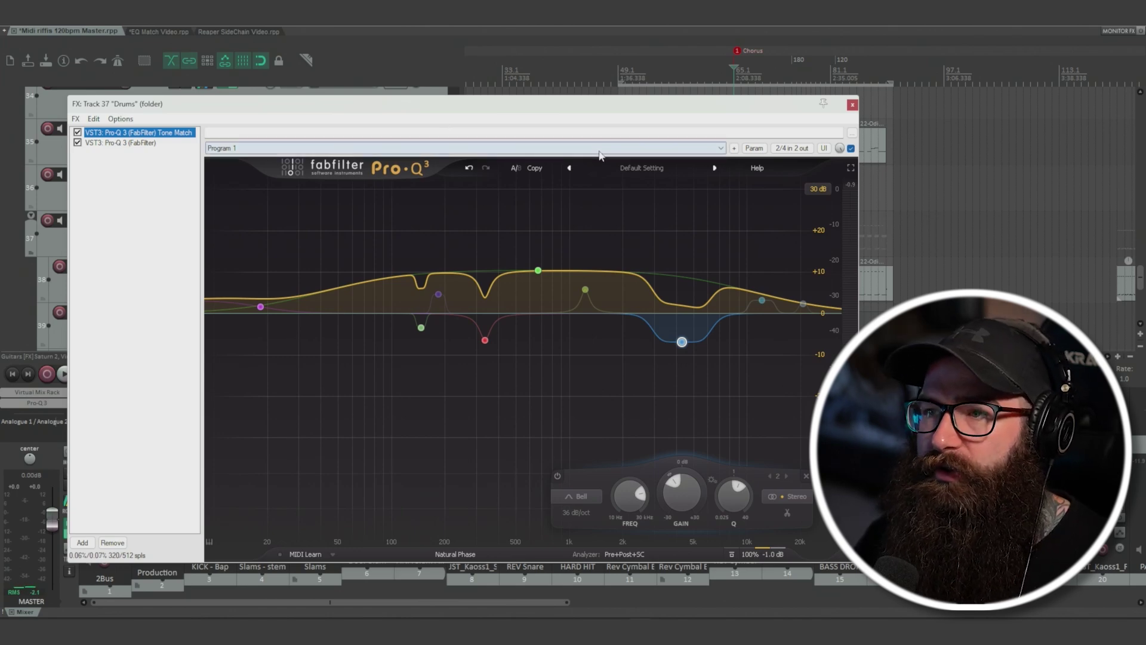
pyautogui.click(852, 104)
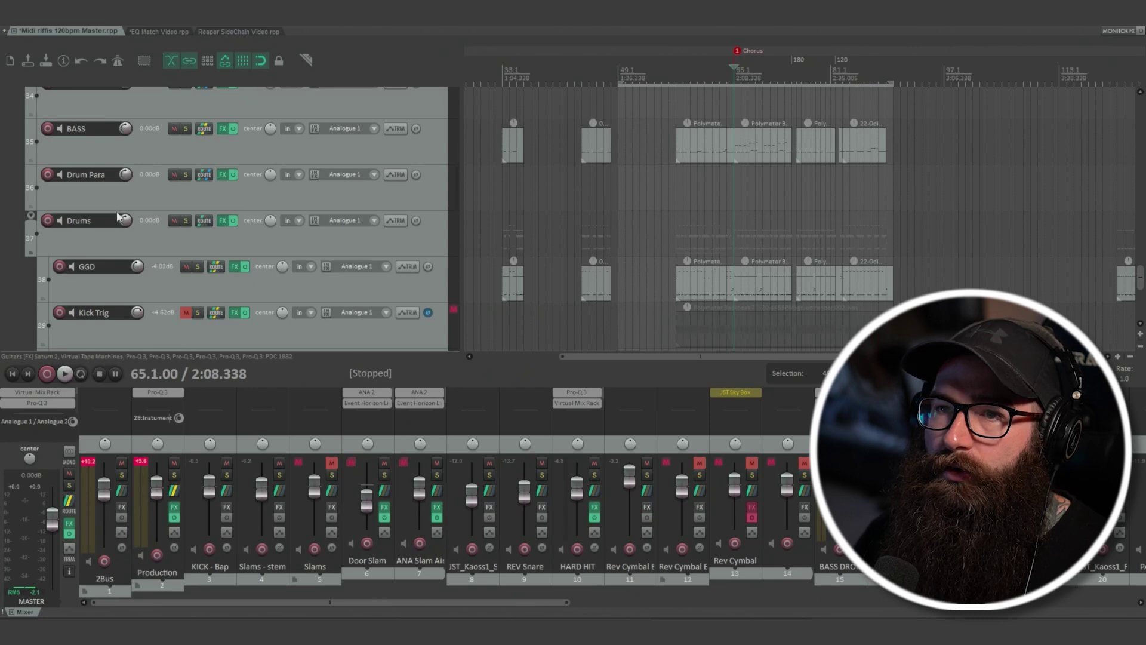
# - Solo the Drums folder track and add Pro-Q 3 at the end of the master track's effects chain
pyautogui.click(186, 221)
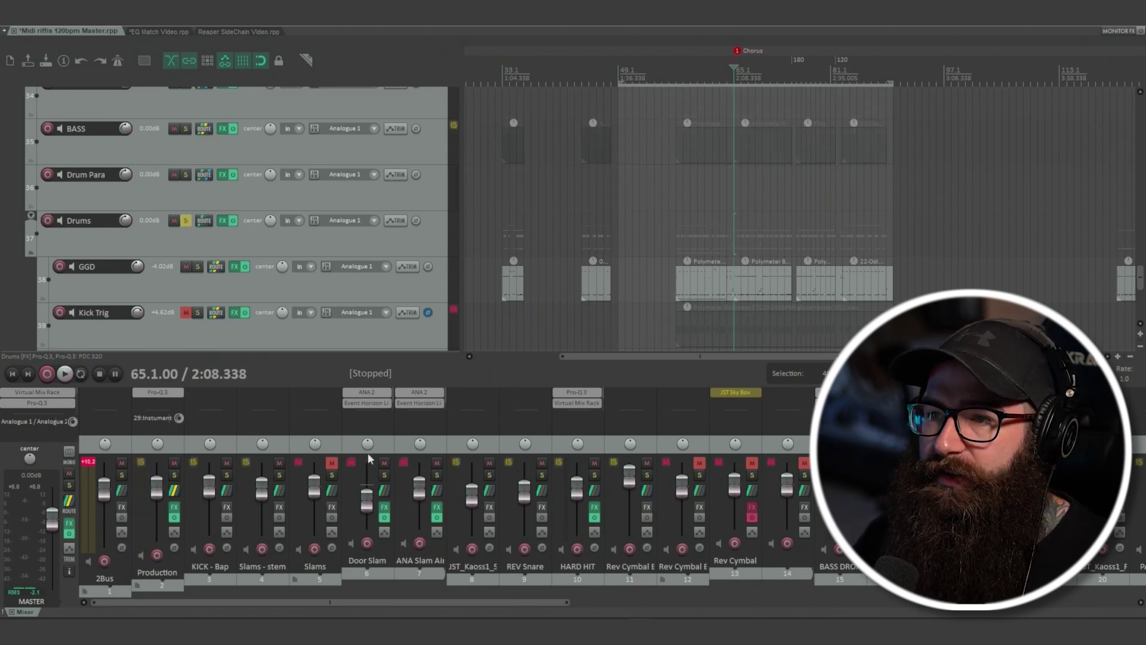
pyautogui.click(69, 523)
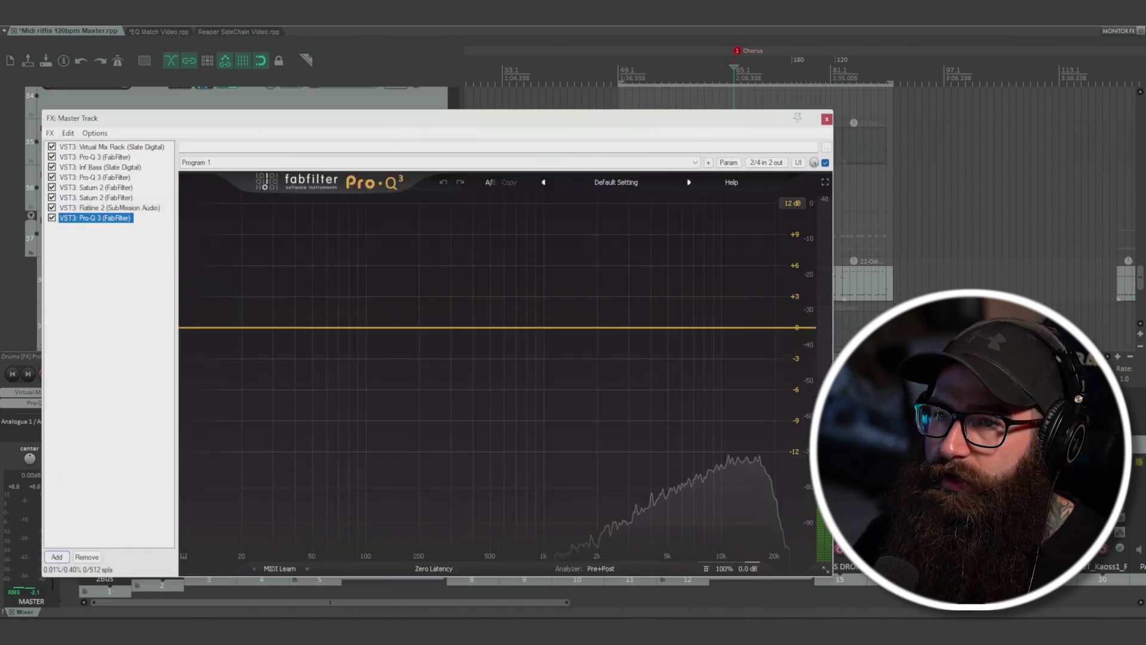
pyautogui.click(591, 569)
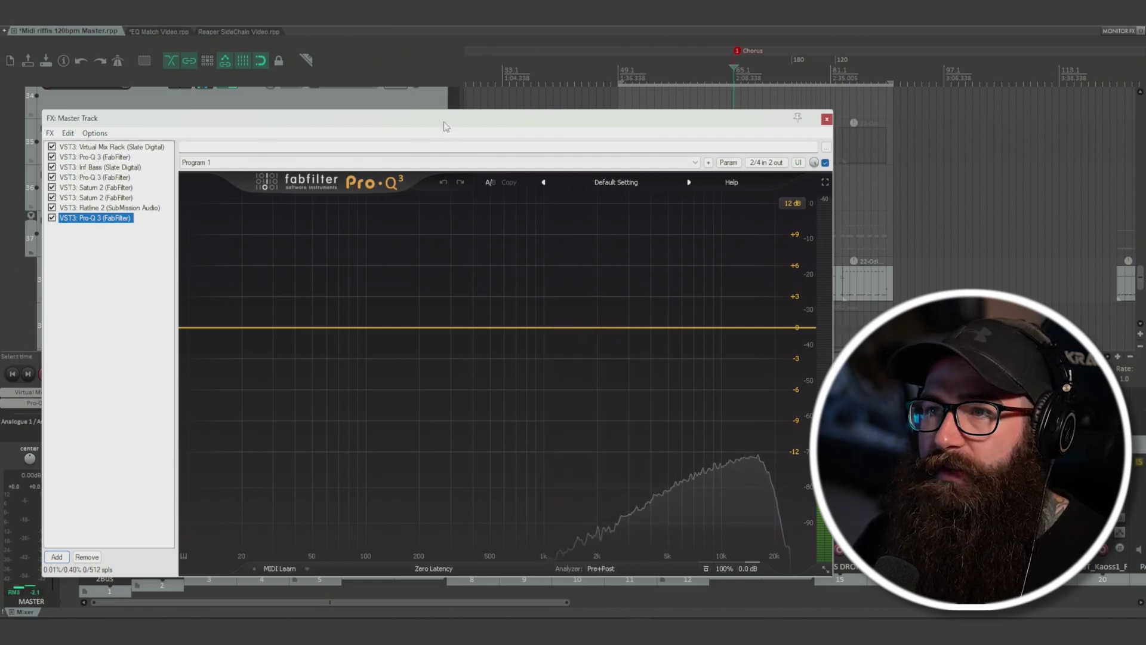
pyautogui.moveTo(422, 118); pyautogui.dragTo(621, 130)
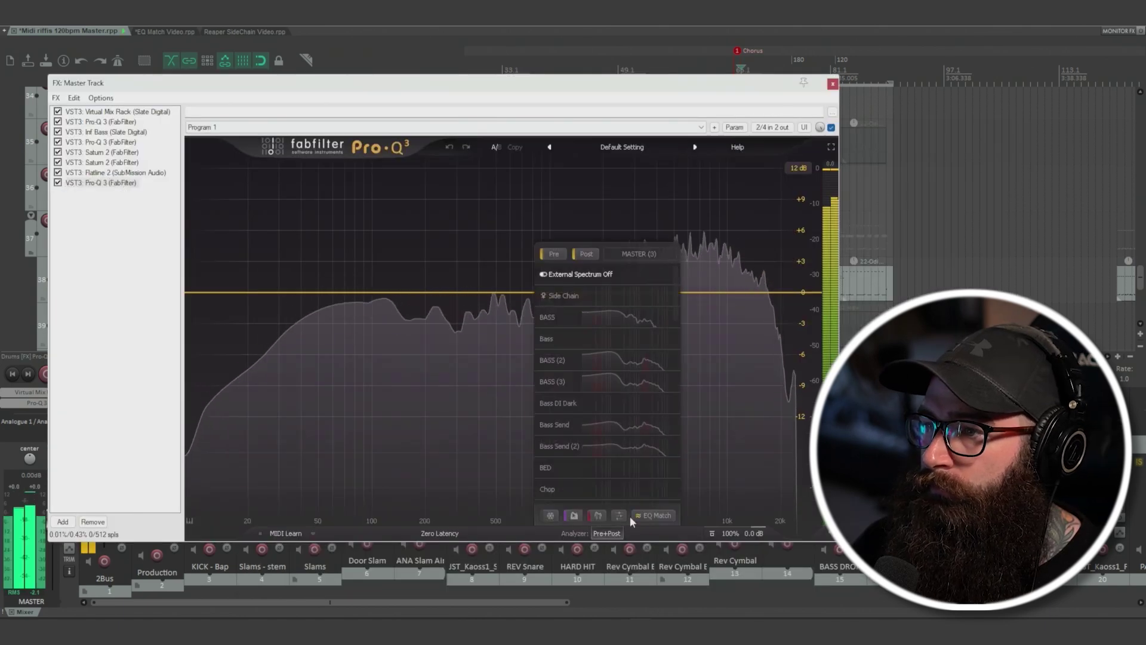
# - Start EQ Match in the master track's last Pro-Q 3, analyze the soloed drums as input, and pause the input recording
pyautogui.click(646, 515)
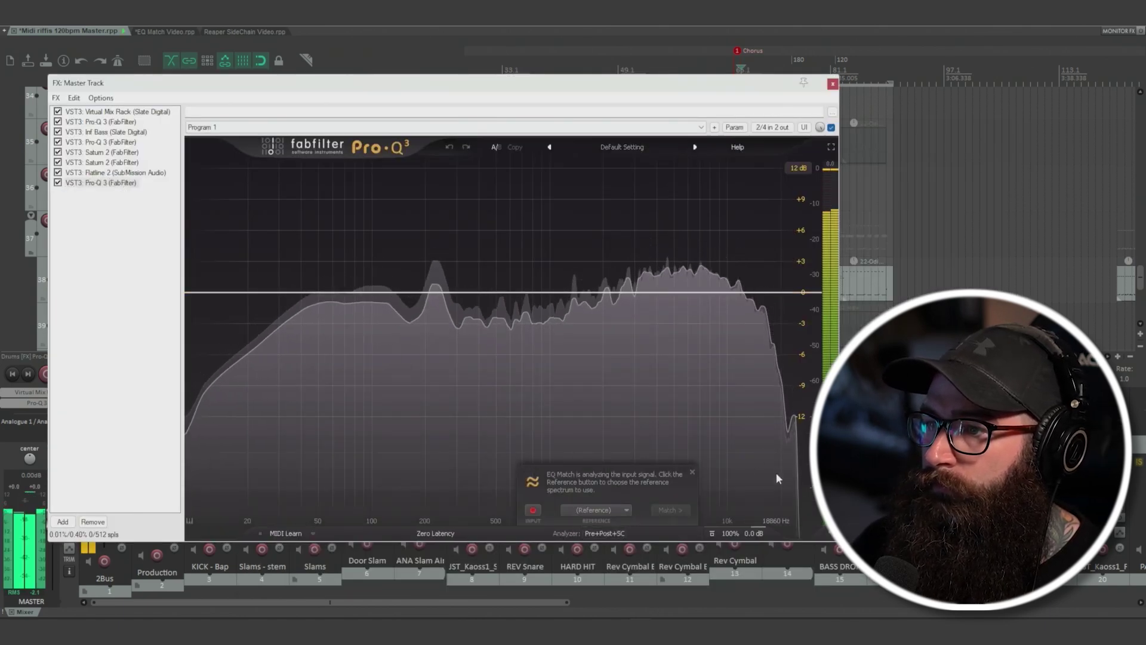
pyautogui.click(537, 512)
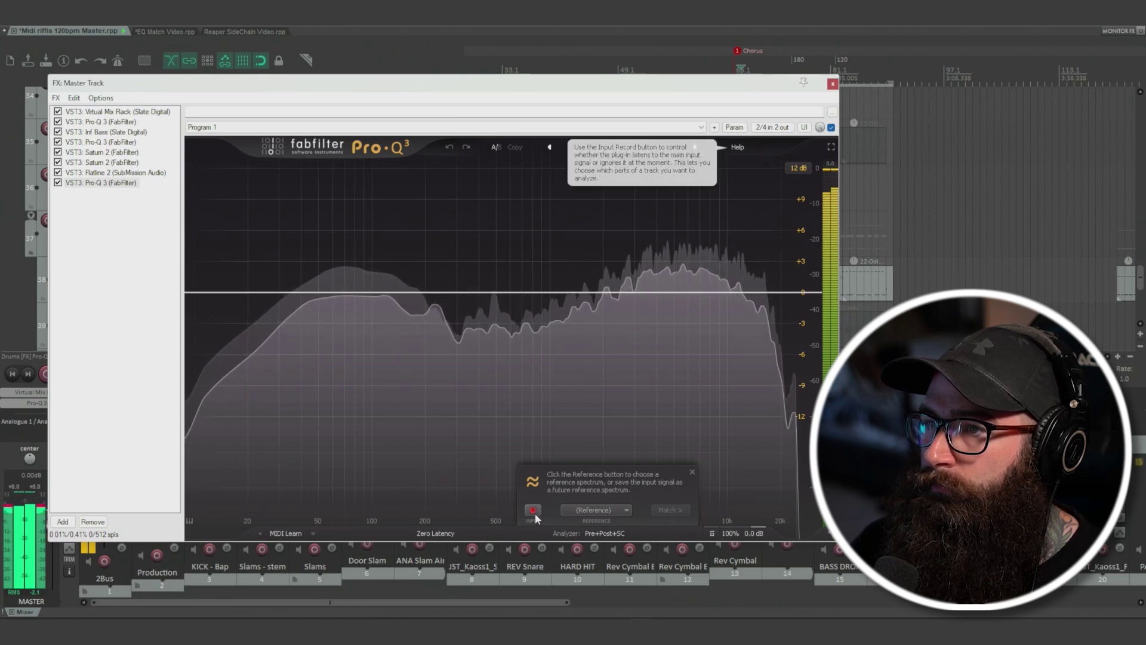
pyautogui.click(533, 511)
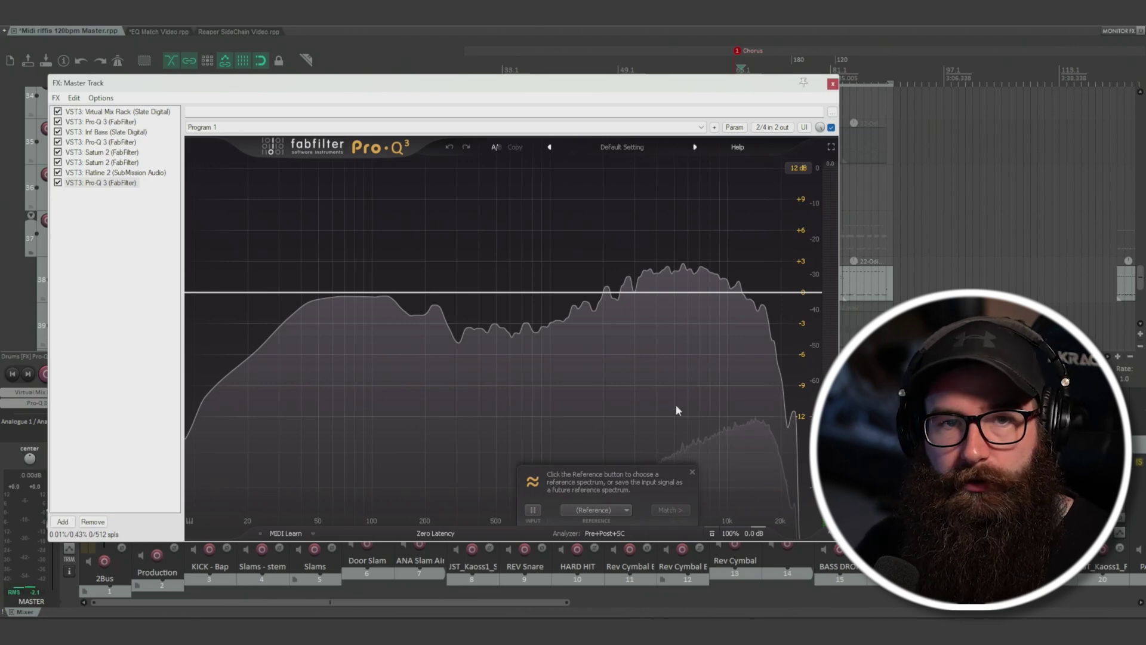
# - Remove the last Pro-Q 3 from the master track's effects chain and close the effects window
pyautogui.click(116, 183)
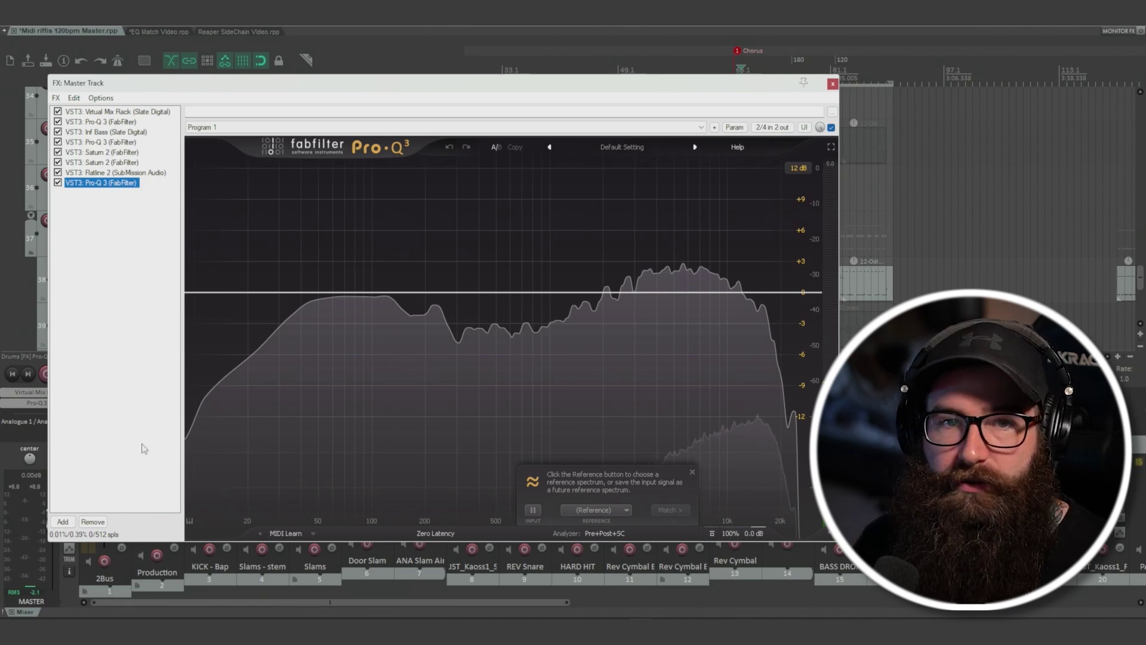
pyautogui.click(92, 521)
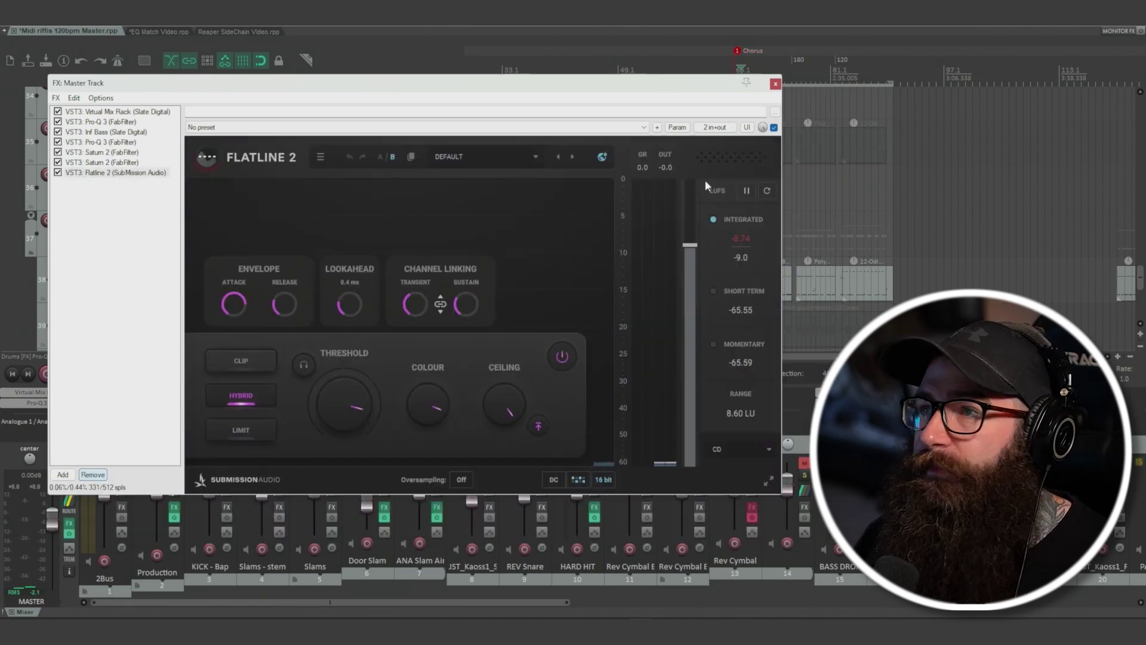
pyautogui.click(776, 86)
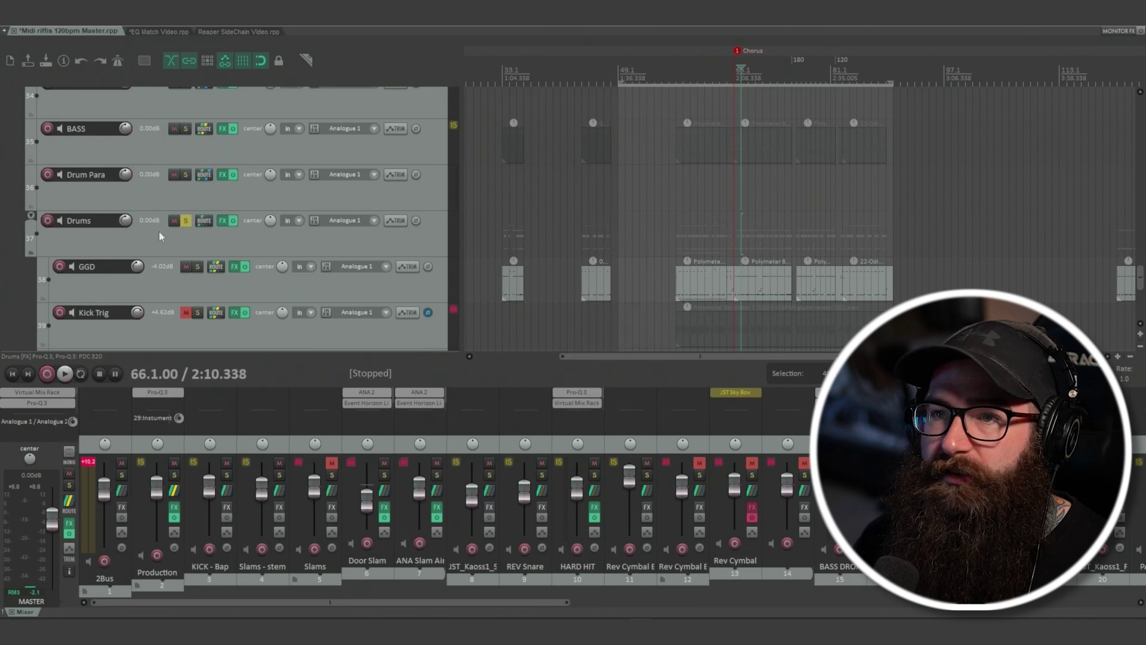
# - Compare the soloed Drums folder track with its Tone Match Pro-Q 3 bypassed and enabled during playback, leaving it enabled
pyautogui.click(216, 219)
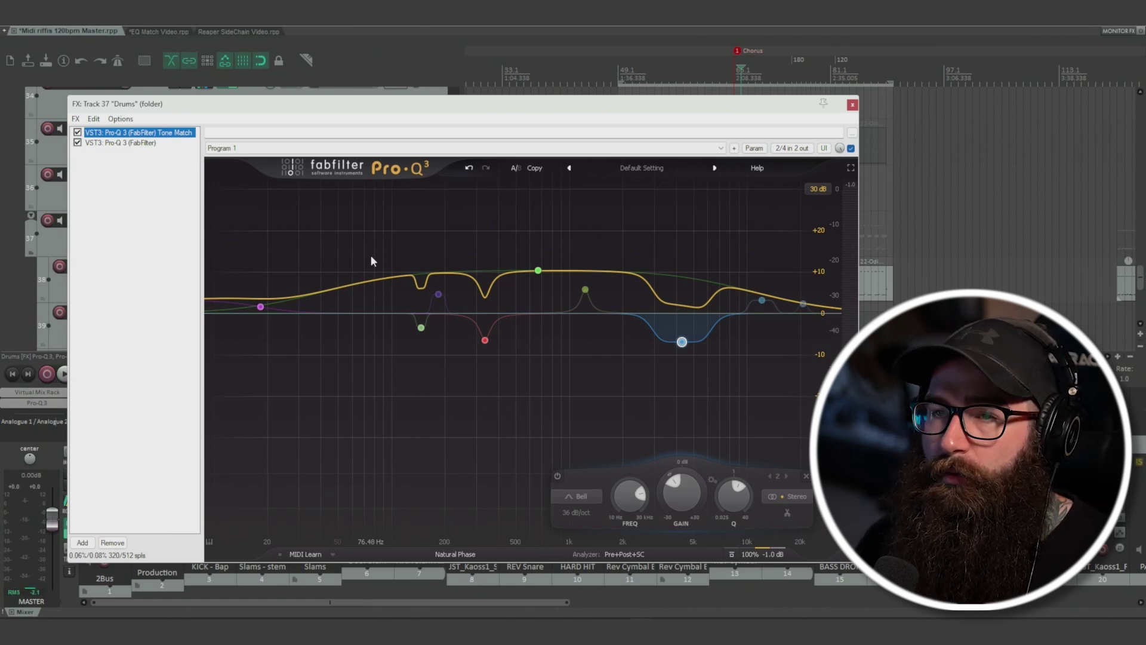
pyautogui.click(78, 133)
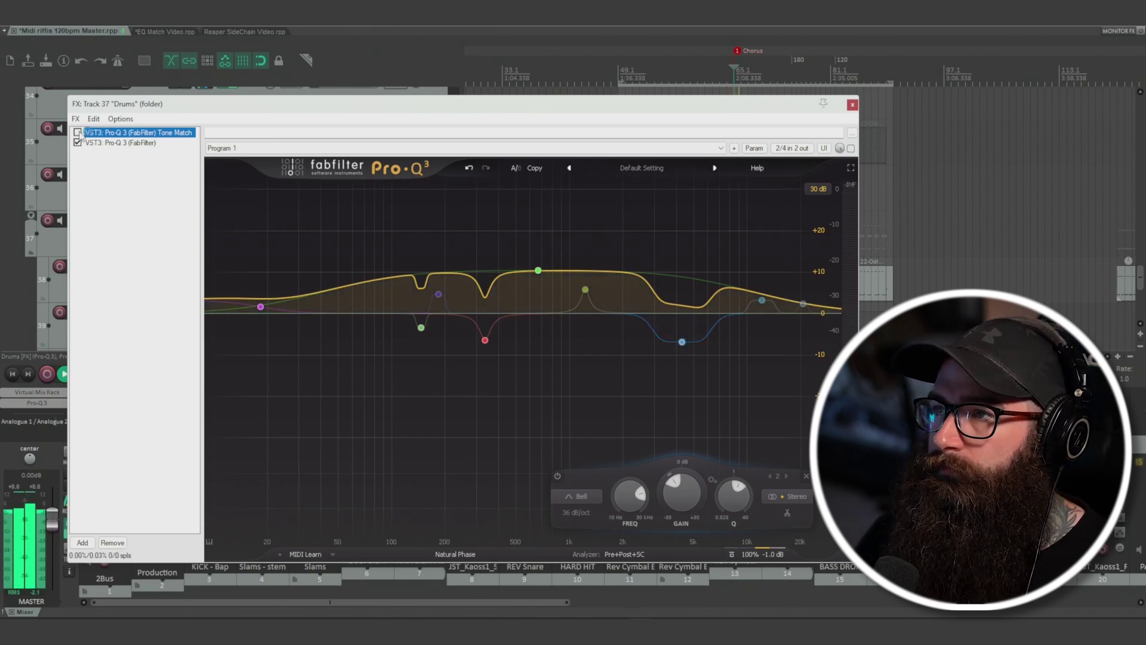
pyautogui.click(77, 133)
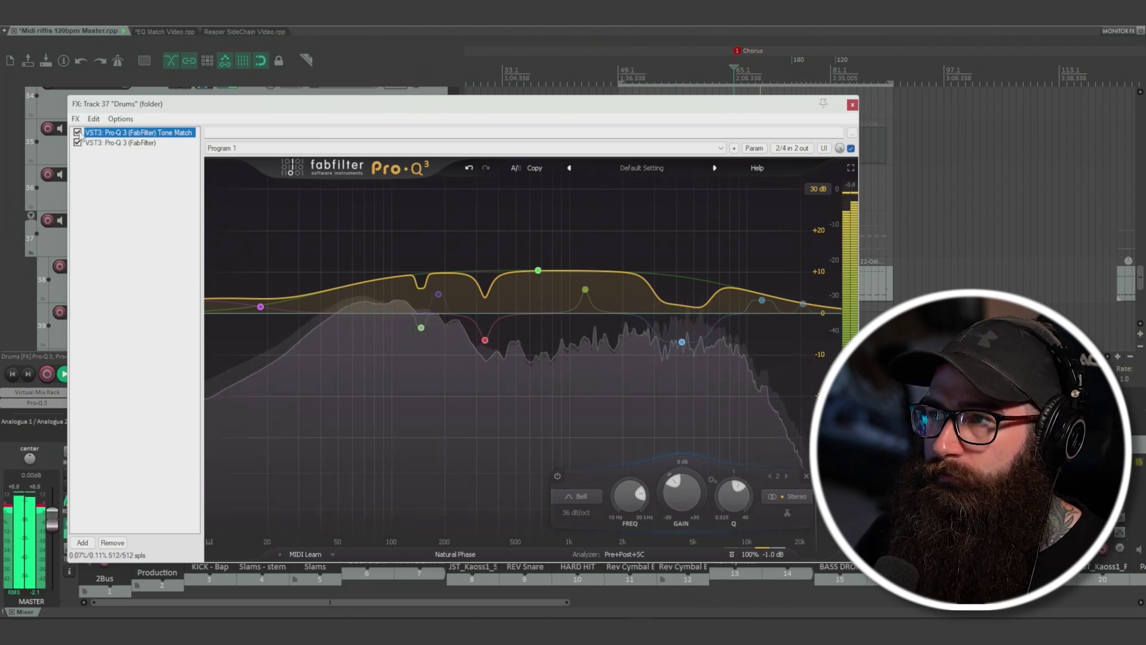
pyautogui.click(78, 132)
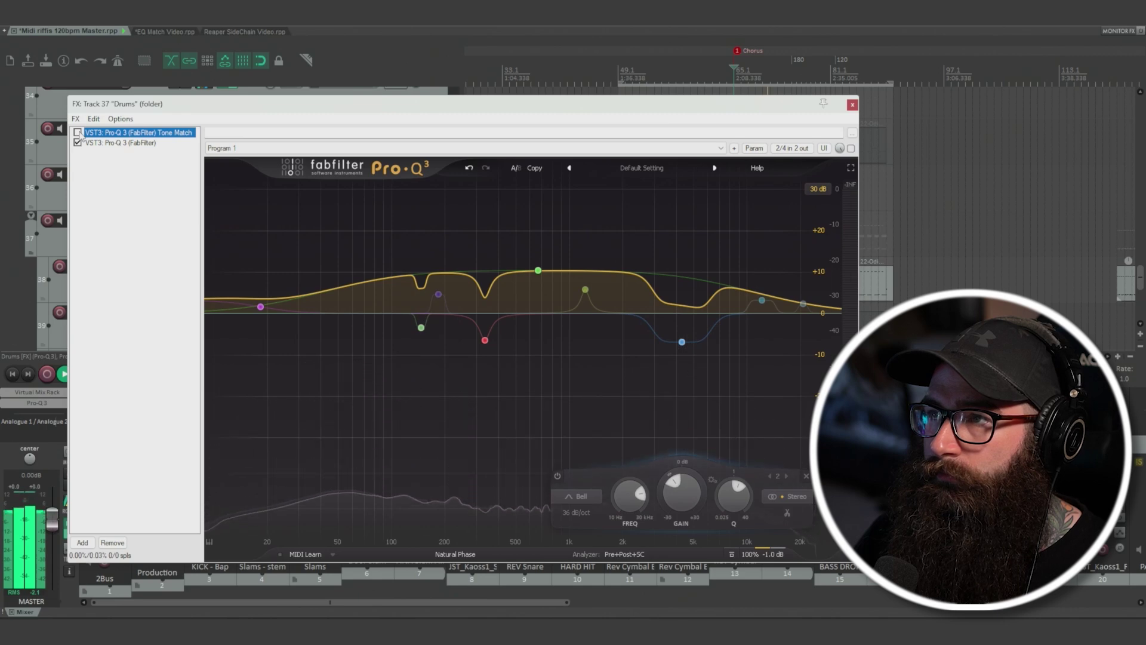
pyautogui.click(78, 132)
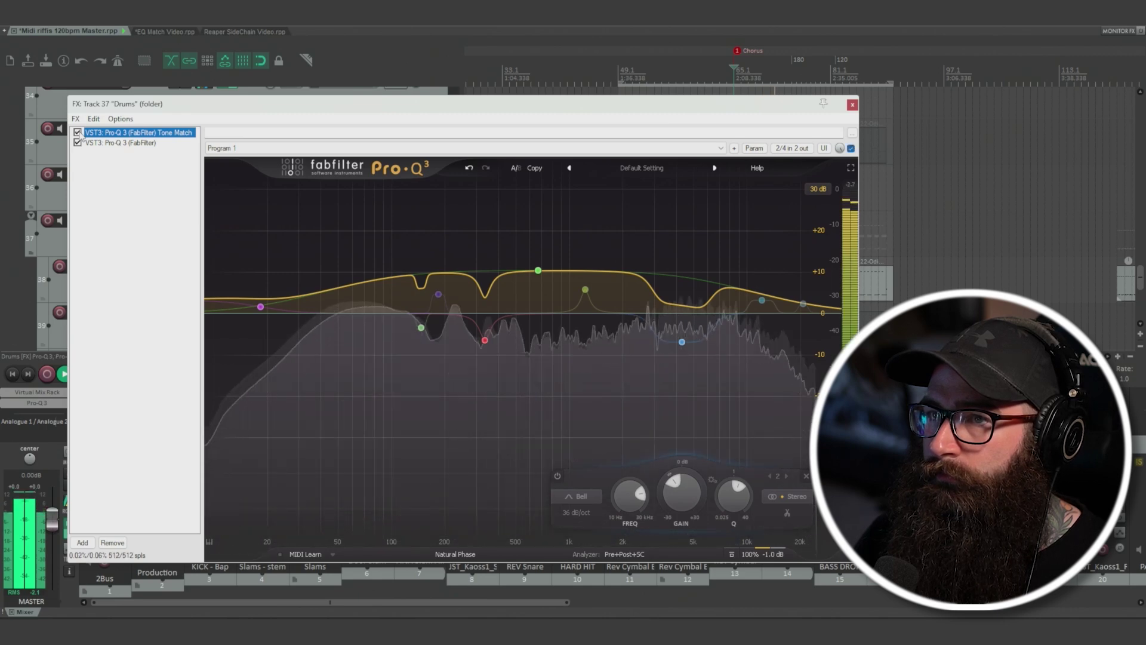
# - Unsolo the Drums folder track, compare the full mix from measure 65 with Tone Match bypassed and enabled, and stop playback
pyautogui.moveTo(143, 105); pyautogui.dragTo(276, 109)
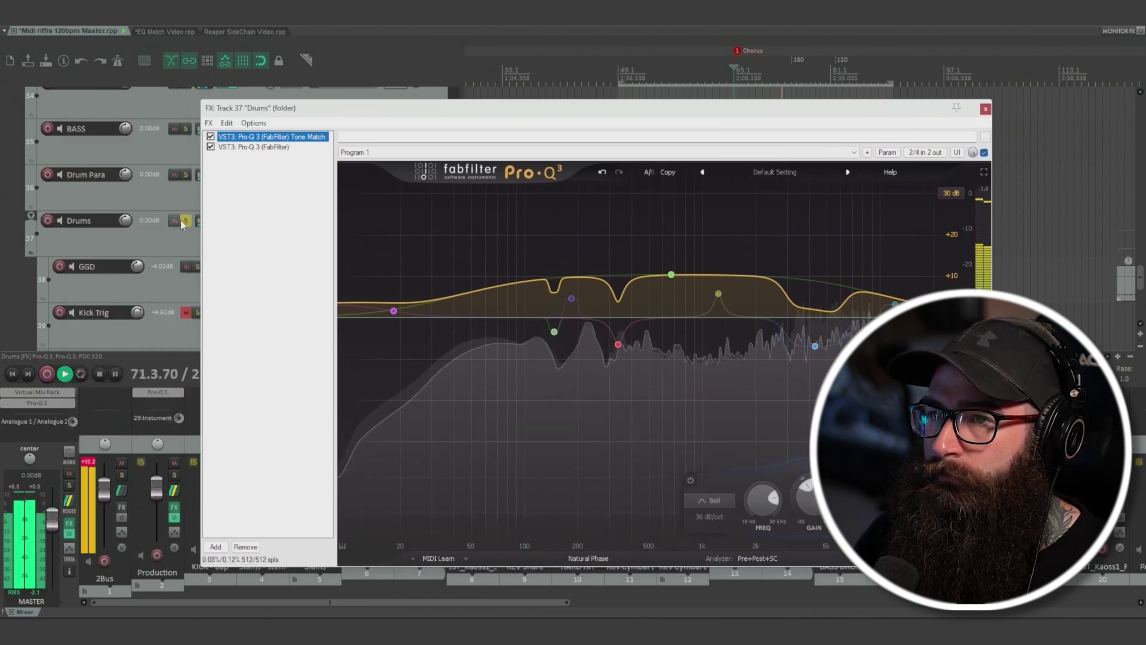
pyautogui.click(733, 71)
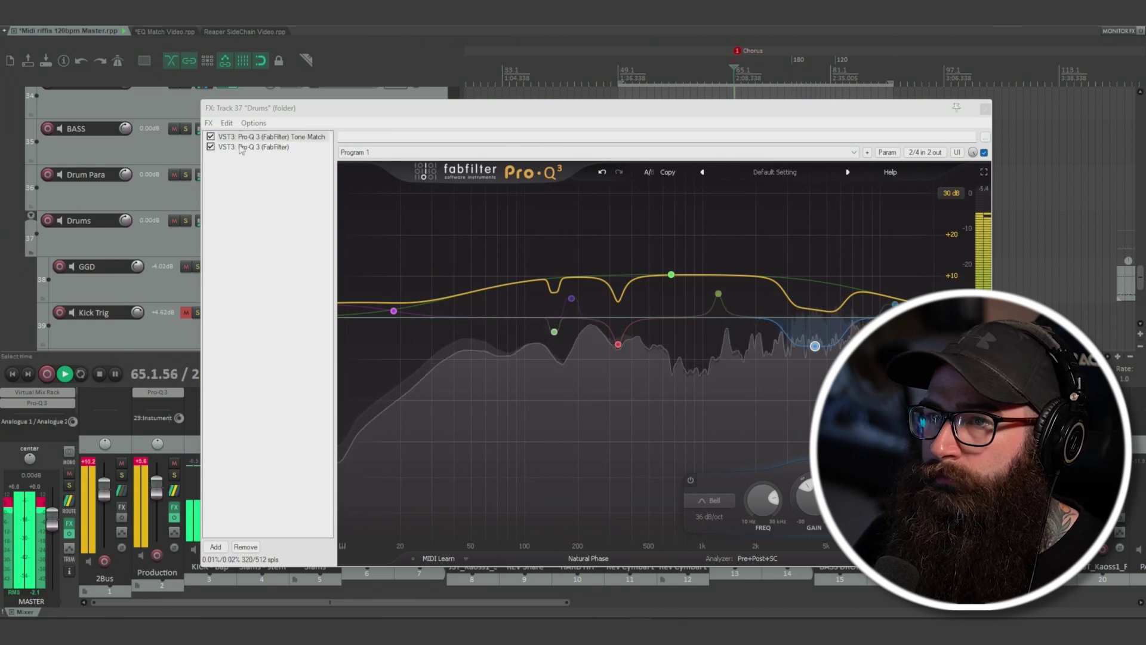
pyautogui.click(211, 137)
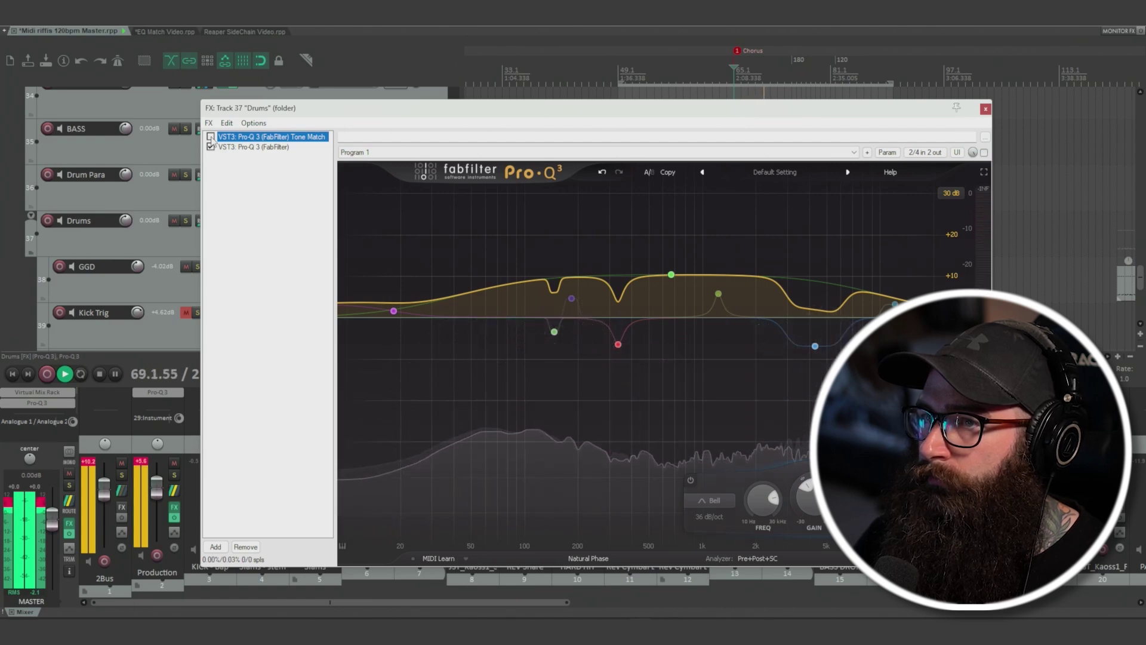
pyautogui.click(211, 137)
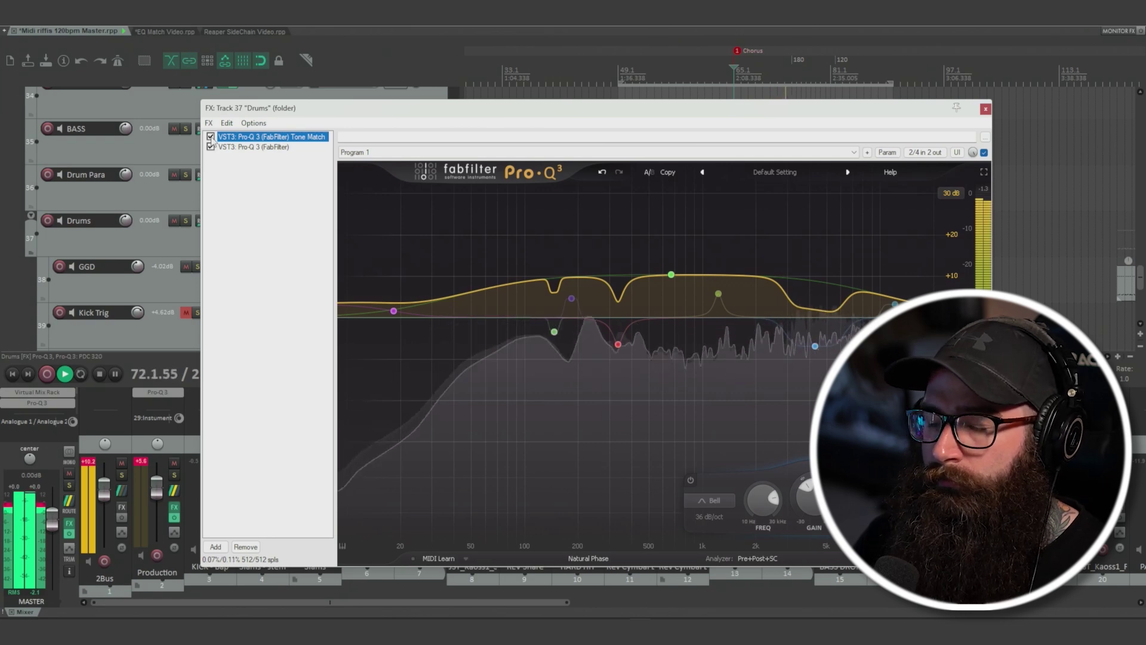
pyautogui.press('space')
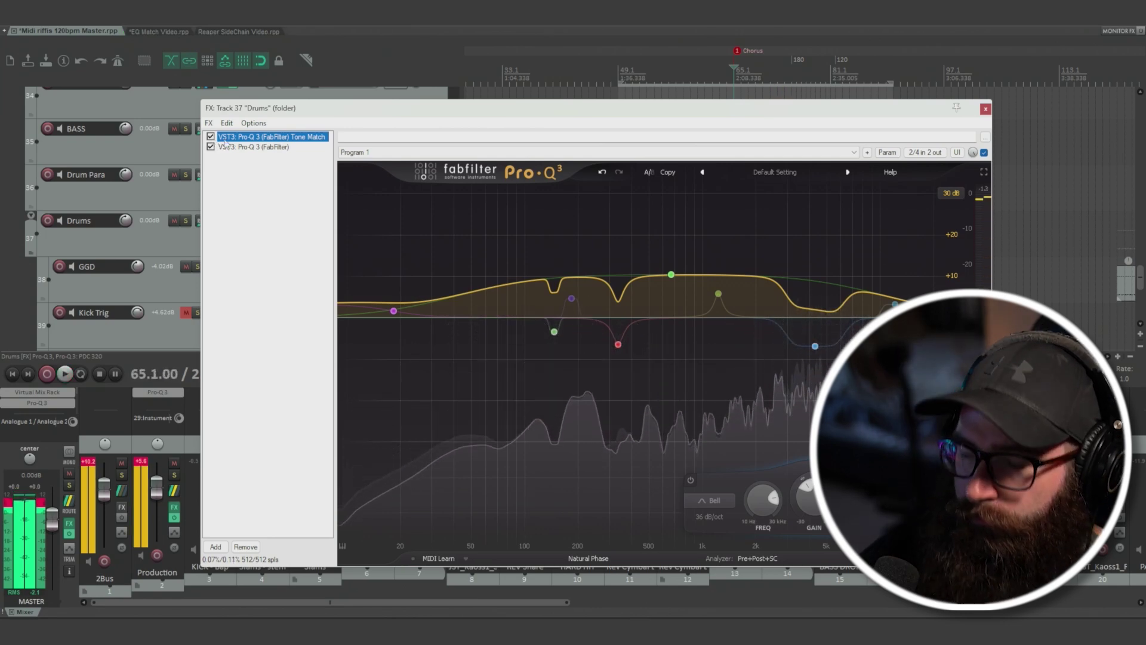